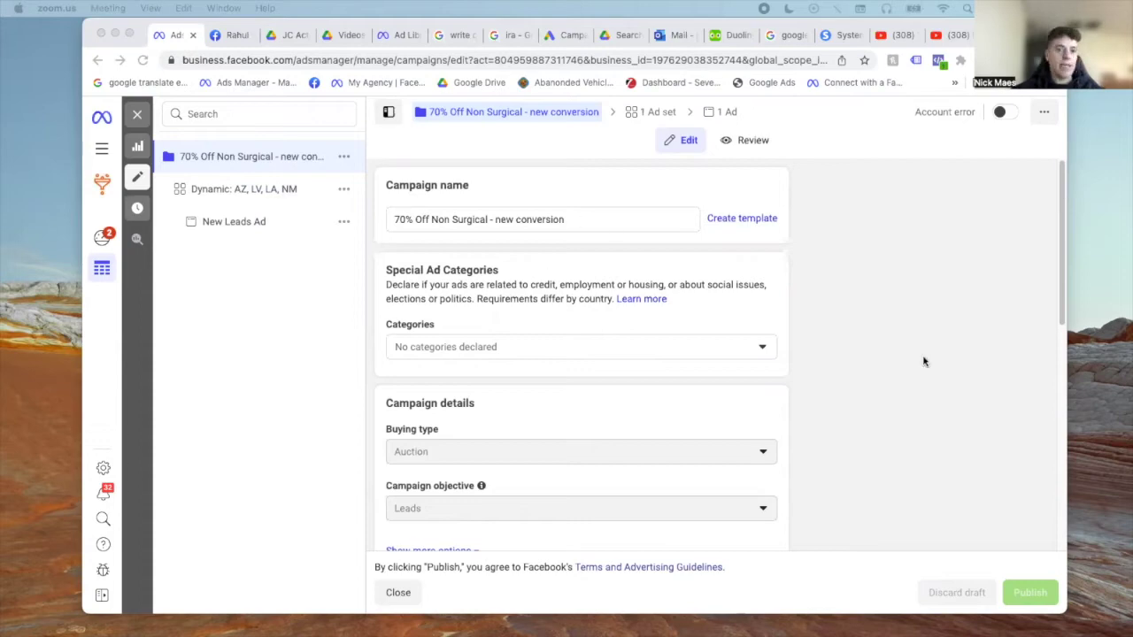
# - Switch to the Ads Manager desktop with the Dynamic: AZ, LV, LA, NM ad set editor
pyautogui.hotkey('ctrl', 'Right')
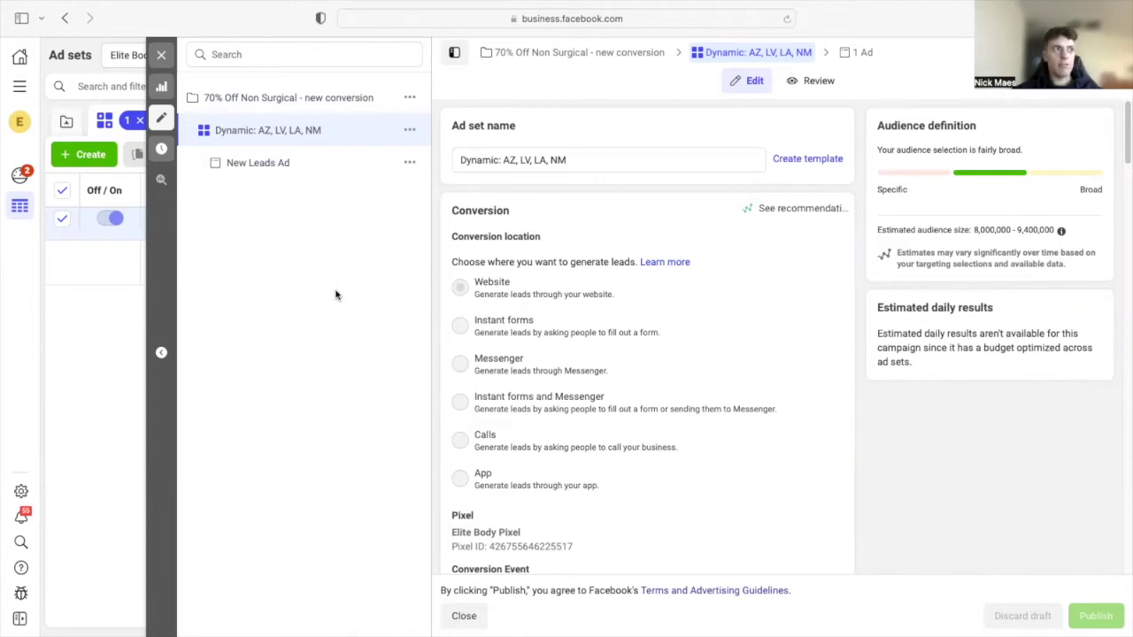
# - Reopen the Dynamic: AZ, LV, LA, NM ad set, then view its parent campaign's settings
pyautogui.click(161, 54)
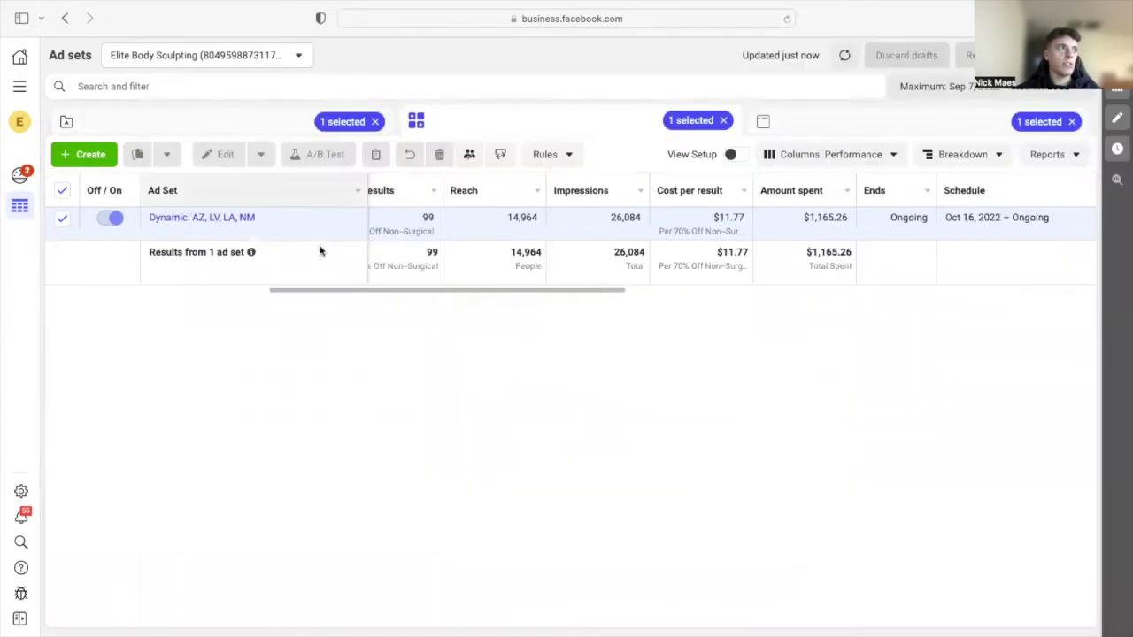
pyautogui.click(223, 232)
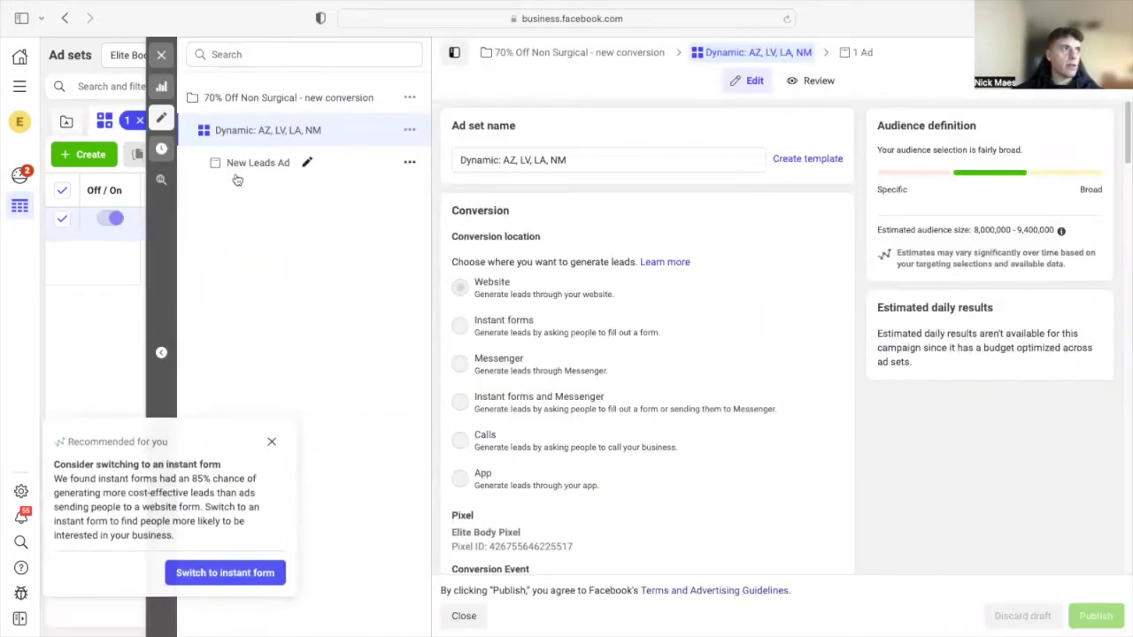
pyautogui.click(272, 440)
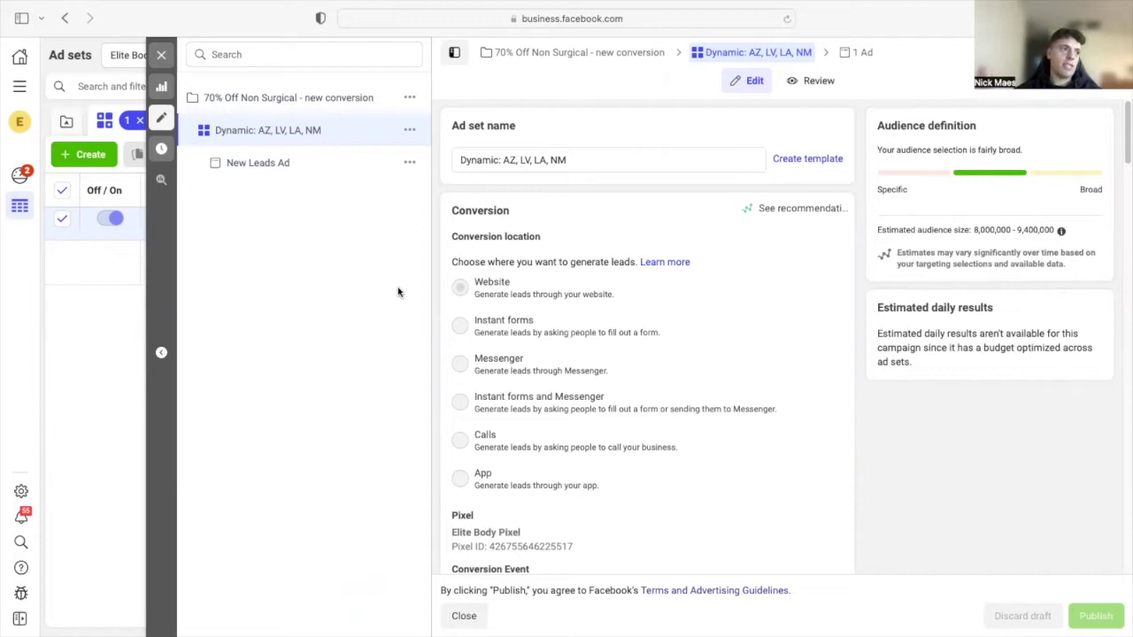
pyautogui.click(526, 58)
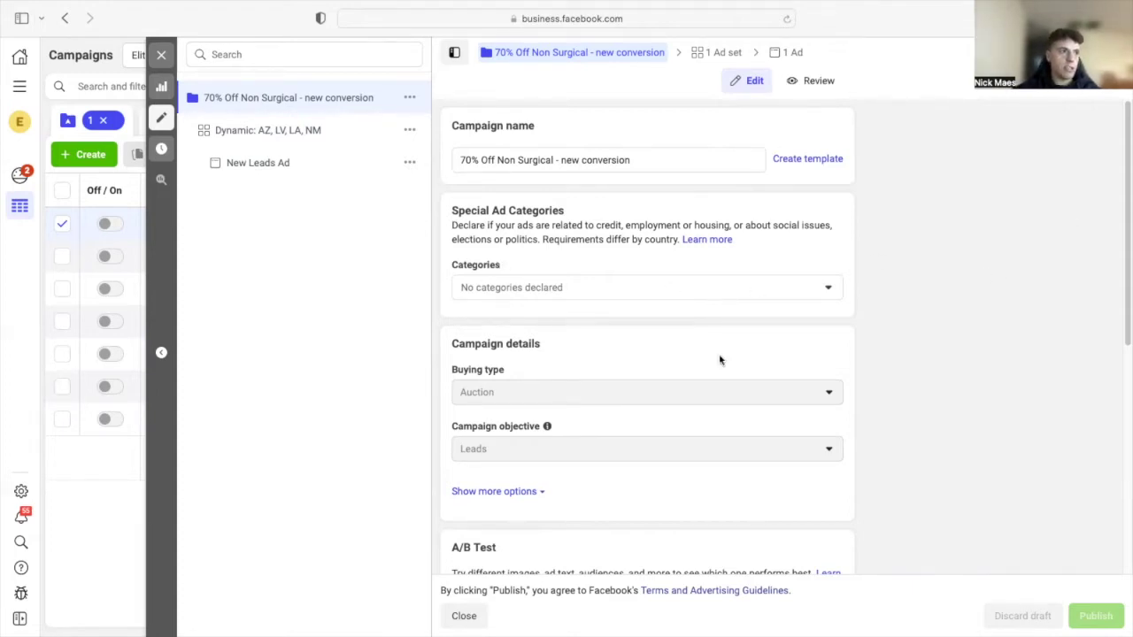
# - Review the campaign budget, then return to the ad set's inactive 70% Off Non-Surgical conversion event
pyautogui.scroll(-5, 577, 470)
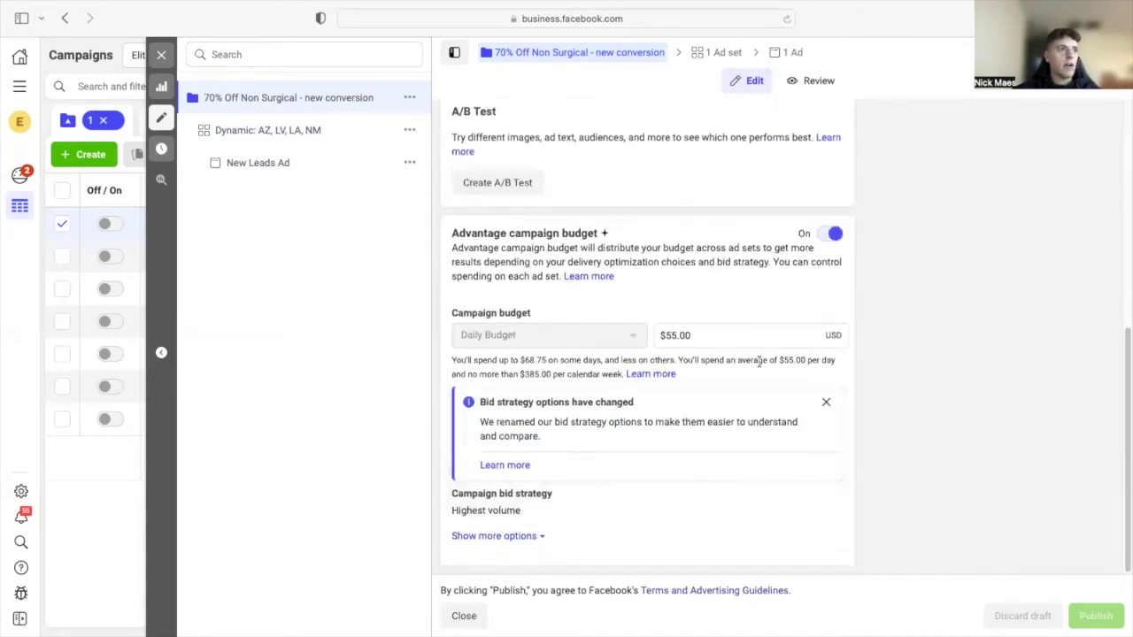
pyautogui.scroll(5, 581, 470)
pyautogui.click(701, 53)
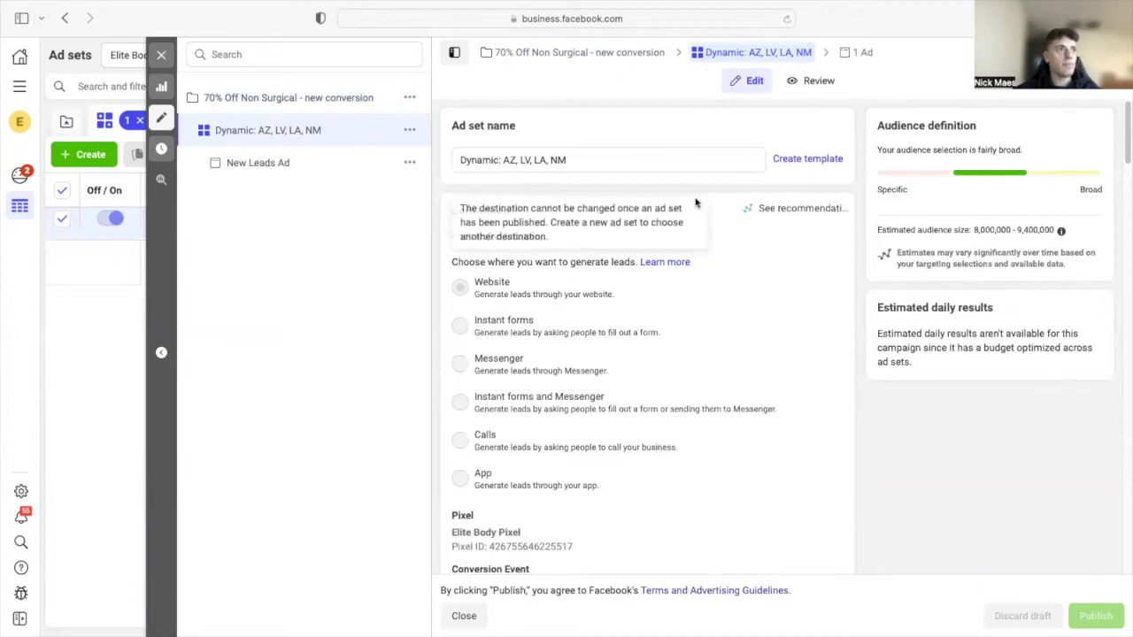
pyautogui.scroll(-3, 727, 304)
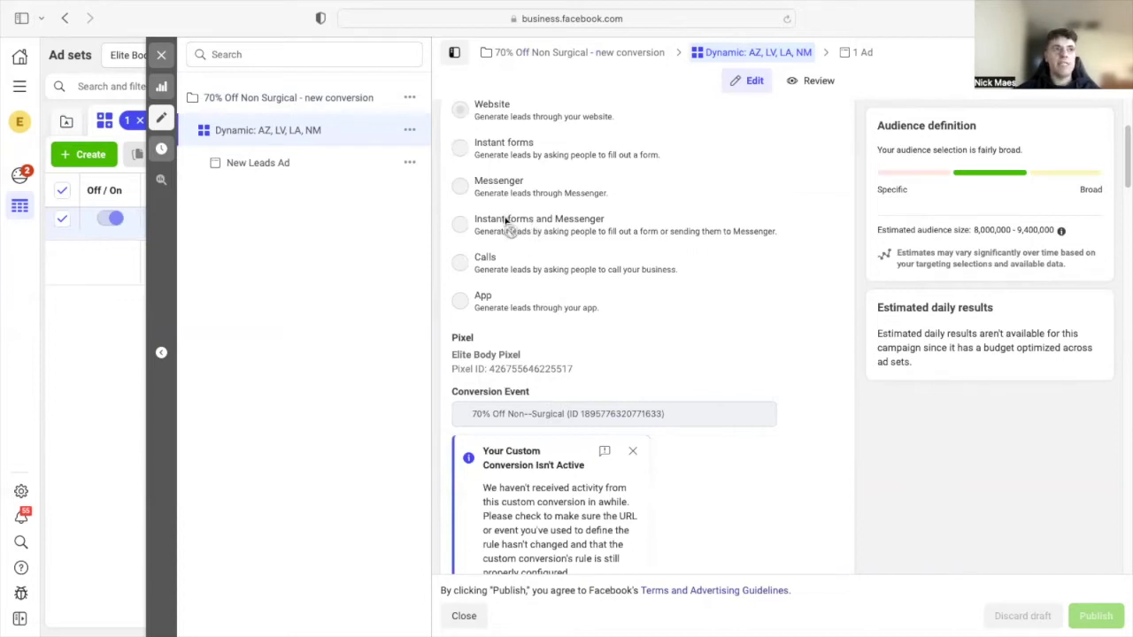
pyautogui.moveTo(503, 221)
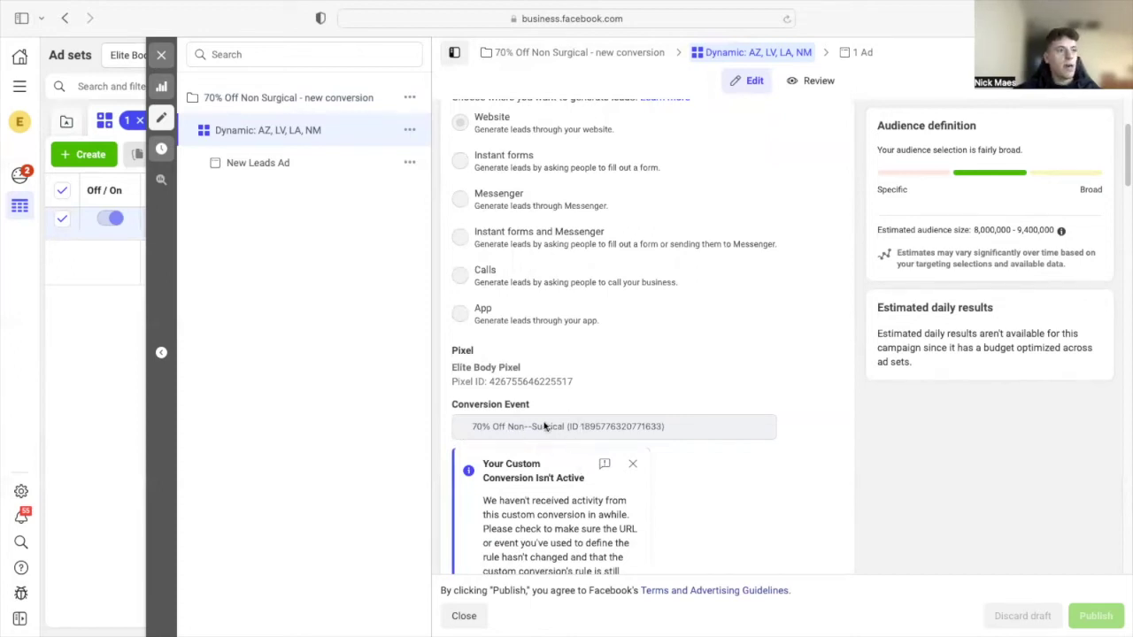
pyautogui.moveTo(533, 371)
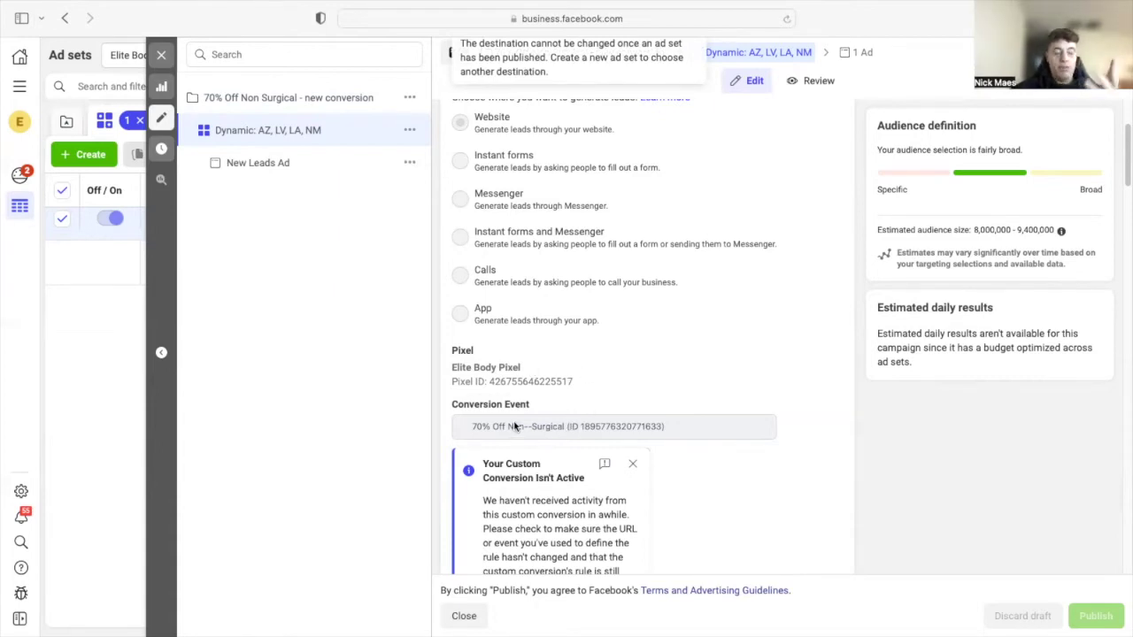
pyautogui.moveTo(520, 426)
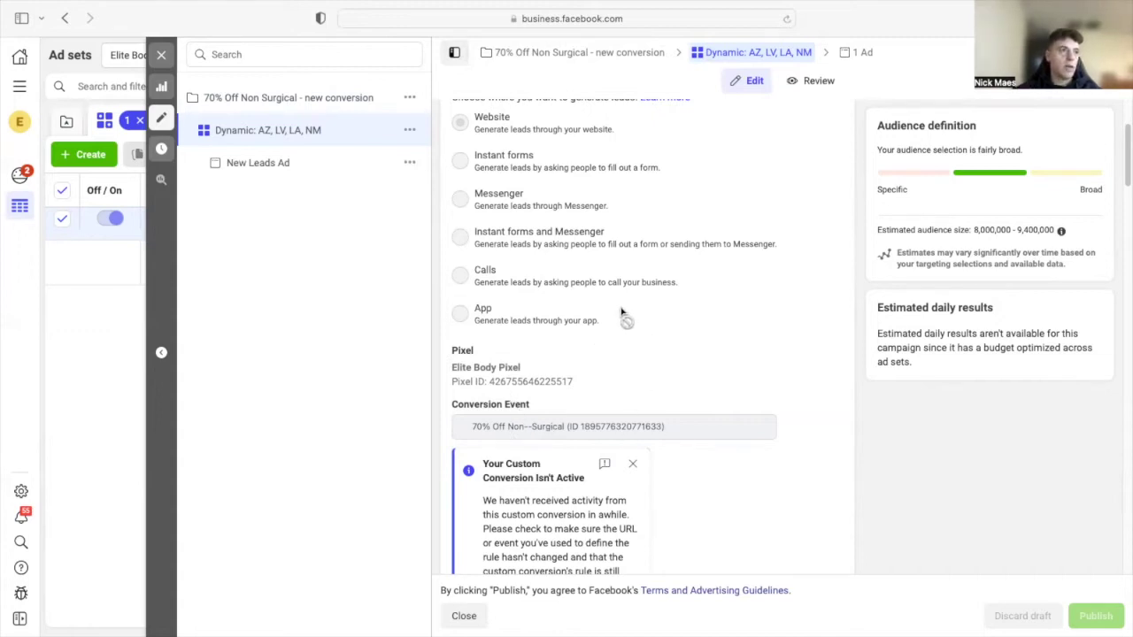
pyautogui.scroll(4, 589, 393)
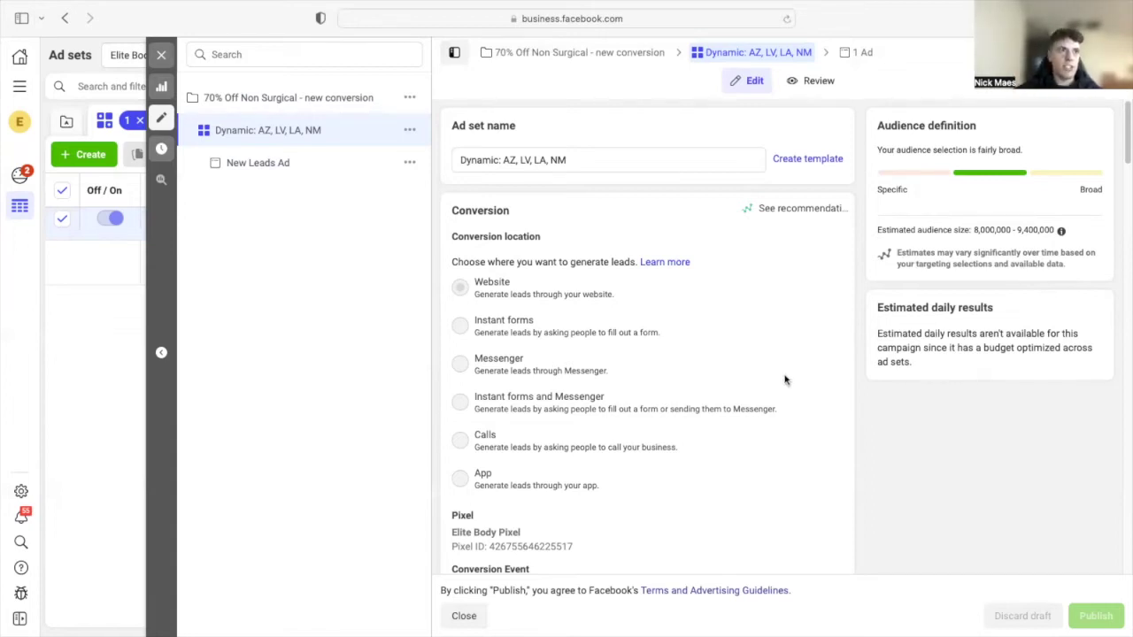
pyautogui.moveTo(781, 381)
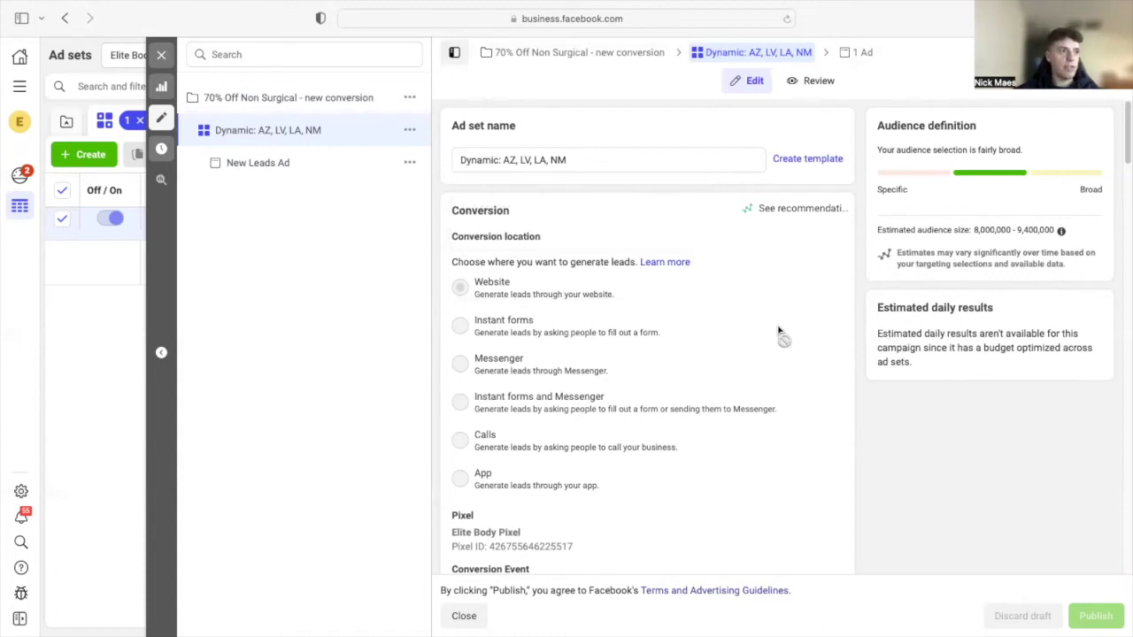
pyautogui.scroll(-4, 772, 328)
pyautogui.scroll(4, 768, 299)
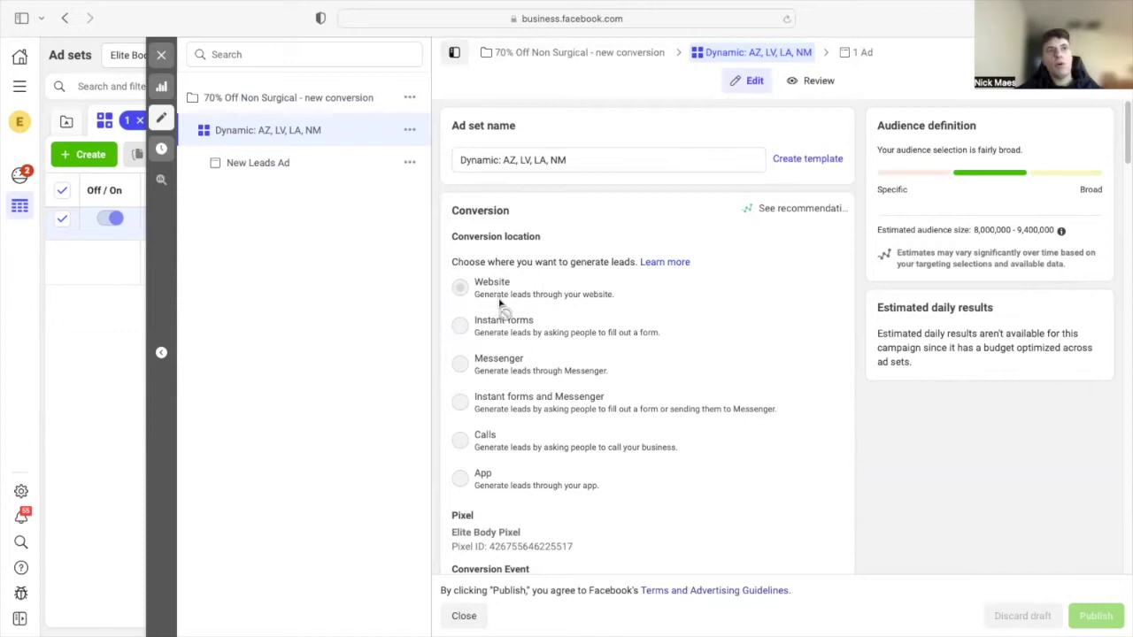
pyautogui.moveTo(498, 304)
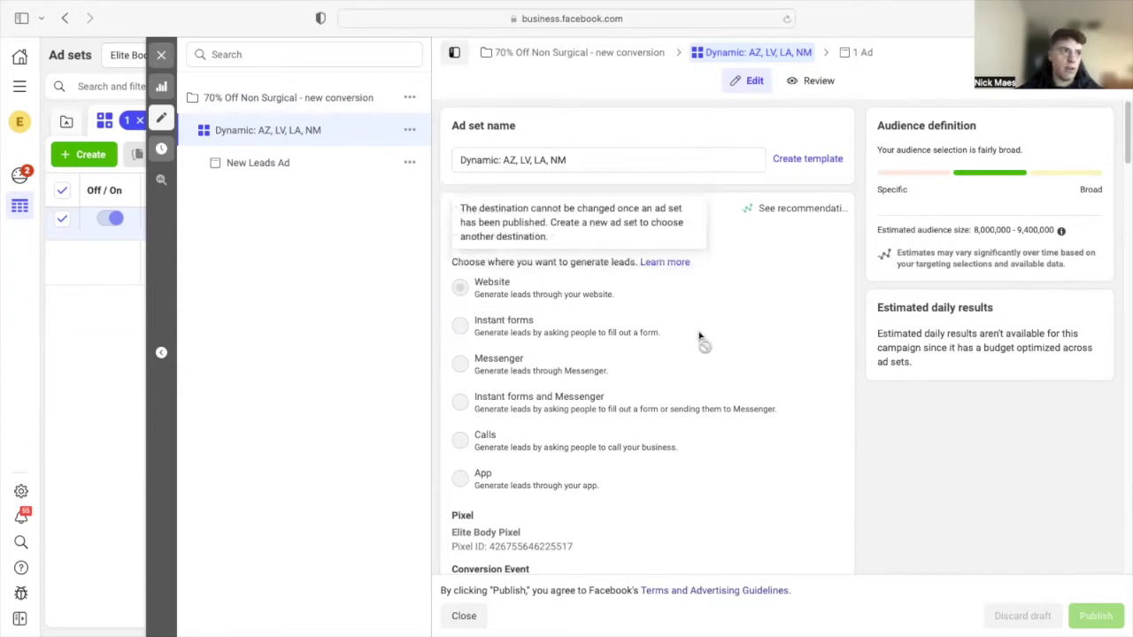
pyautogui.scroll(-2, 725, 378)
# - Edit the Audience section's Locations and review the listed states, Las Vegas and Los Angeles
pyautogui.scroll(-3, 719, 372)
pyautogui.scroll(-10, 717, 326)
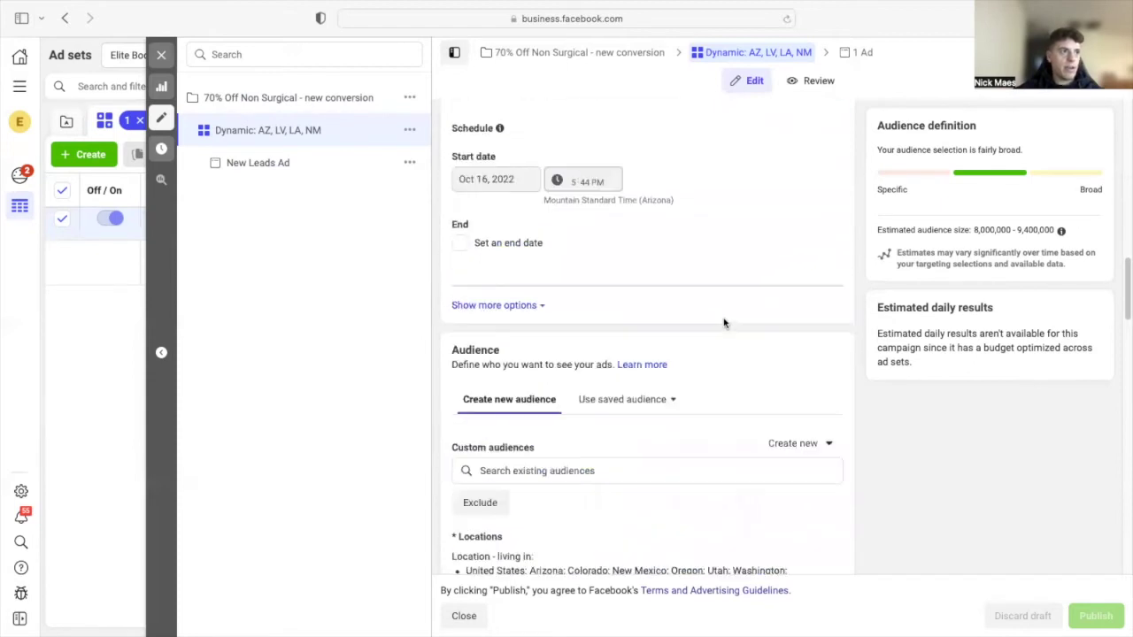
pyautogui.scroll(-5, 724, 324)
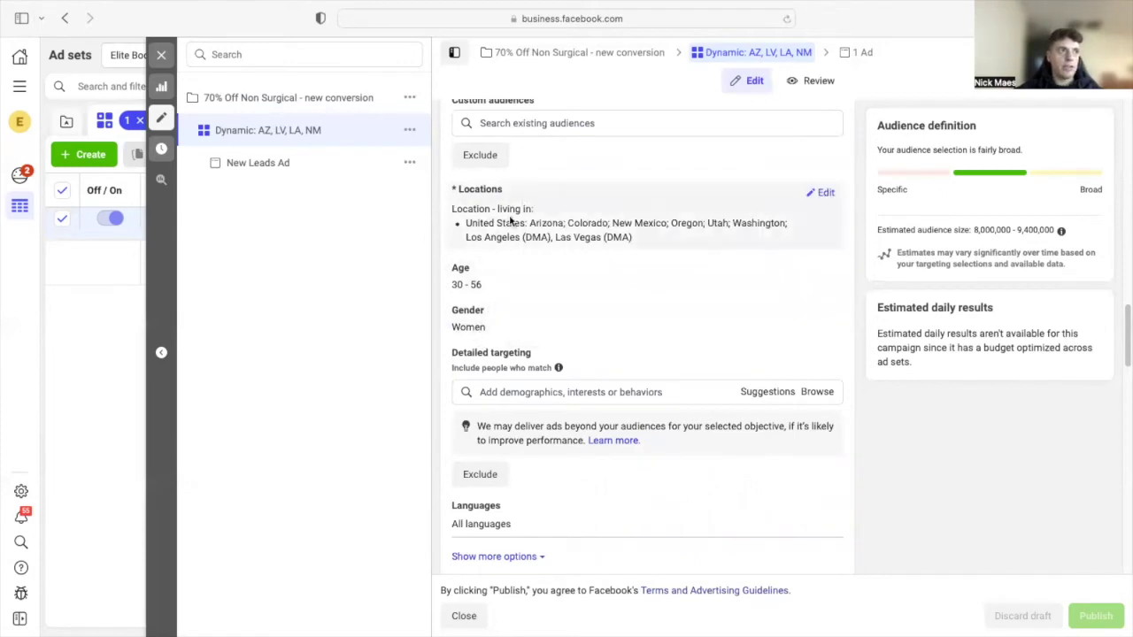
pyautogui.click(819, 194)
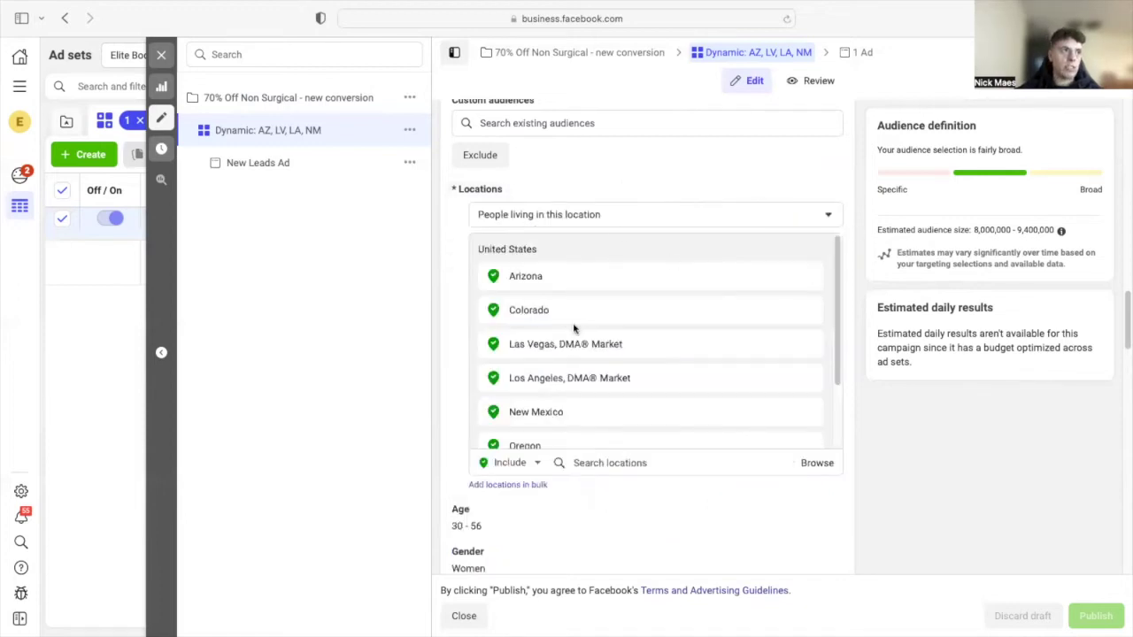
pyautogui.scroll(-2, 575, 327)
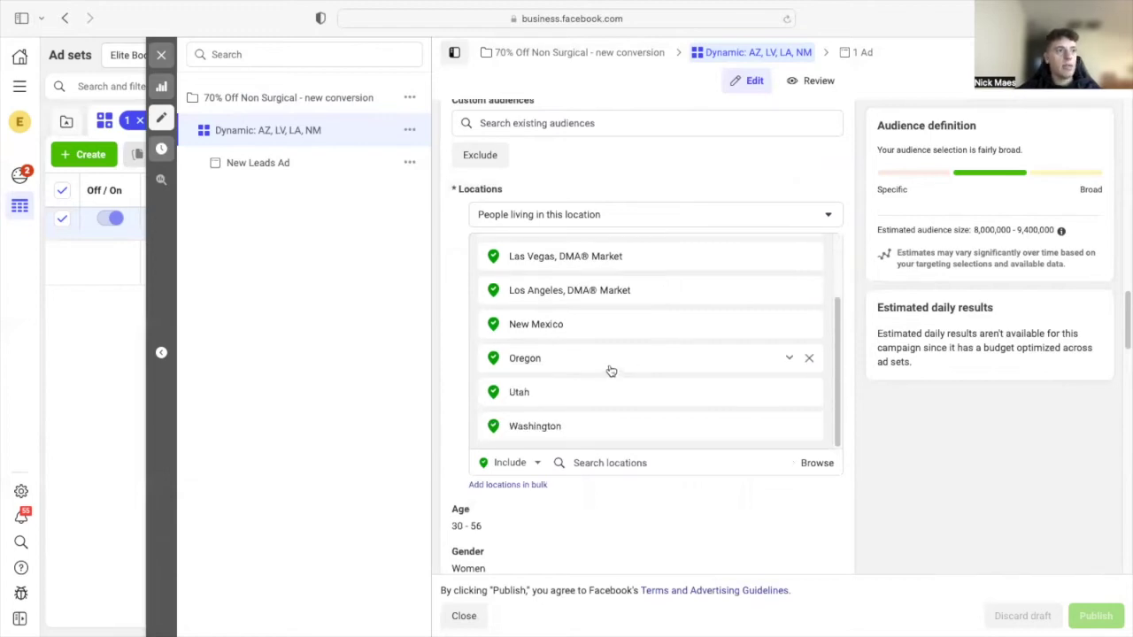
pyautogui.scroll(-1, 611, 370)
pyautogui.scroll(-5, 581, 331)
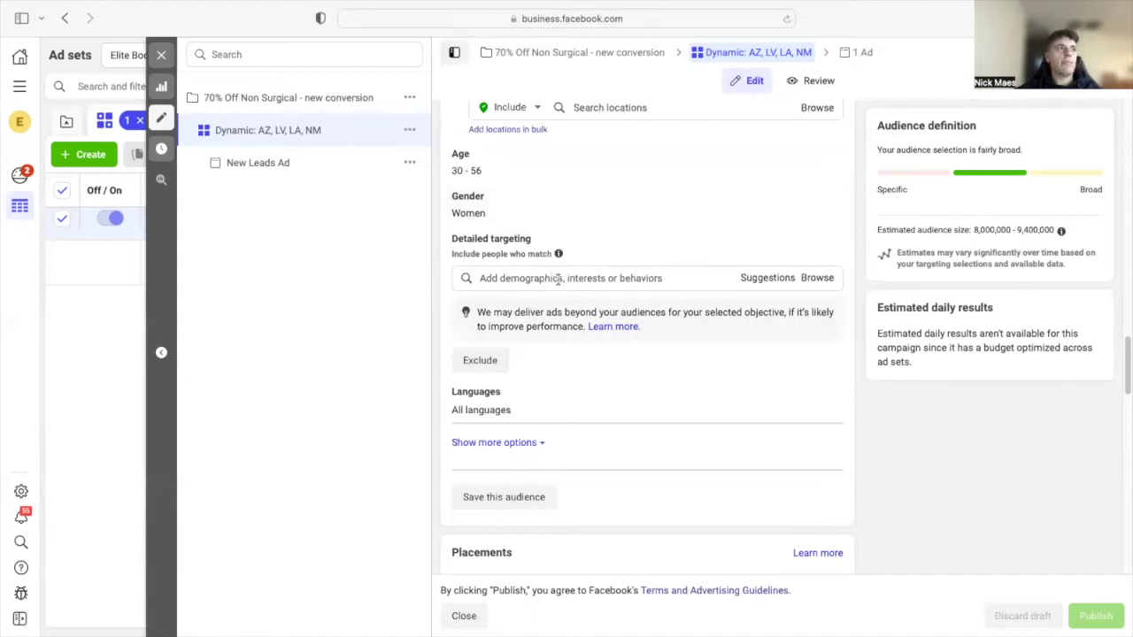
pyautogui.moveTo(558, 254)
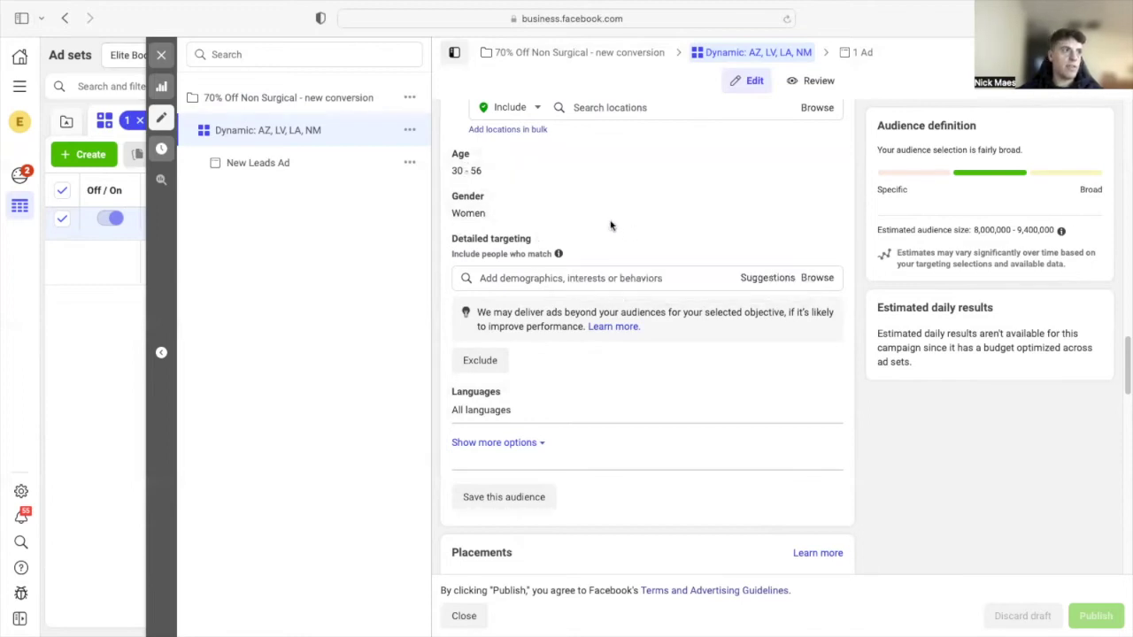
pyautogui.scroll(3, 740, 283)
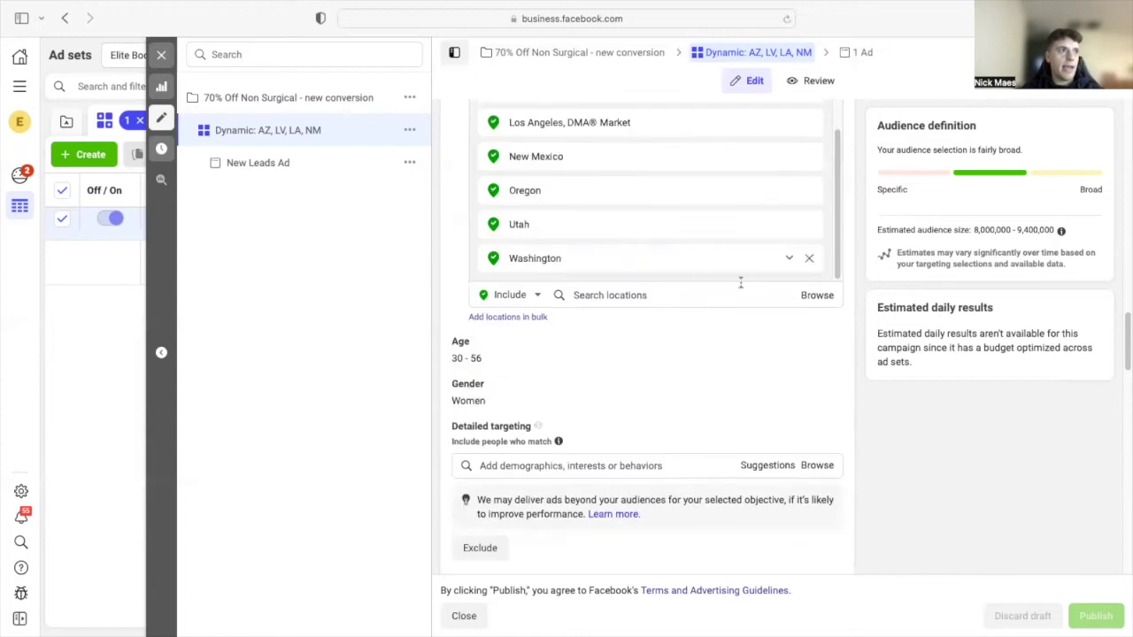
pyautogui.scroll(2, 664, 290)
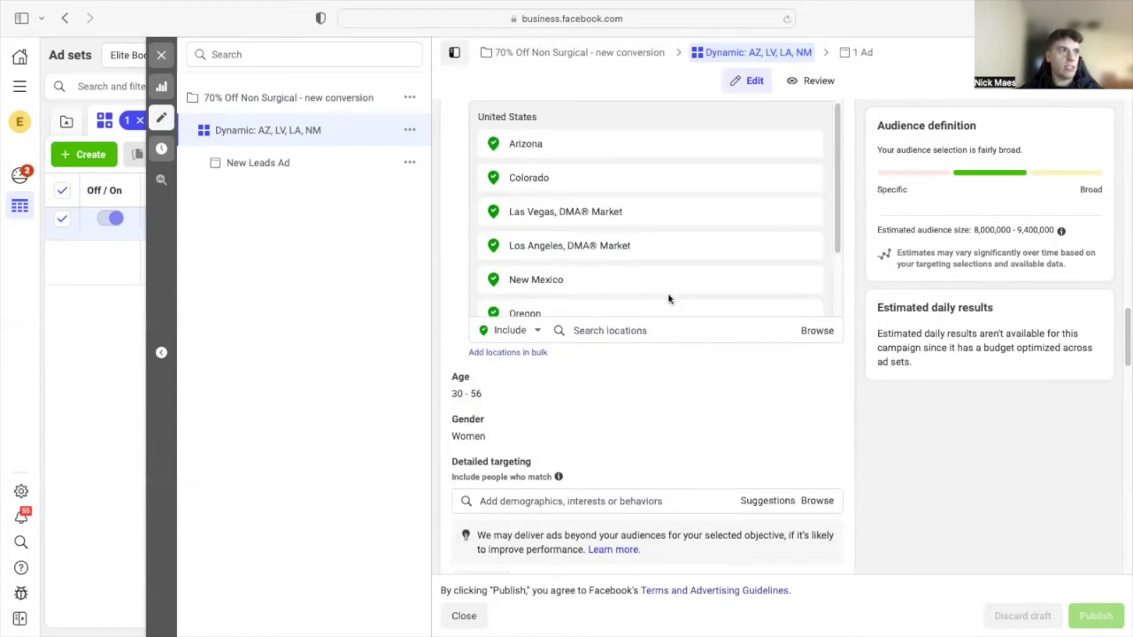
pyautogui.scroll(-4, 815, 409)
pyautogui.scroll(-4, 788, 334)
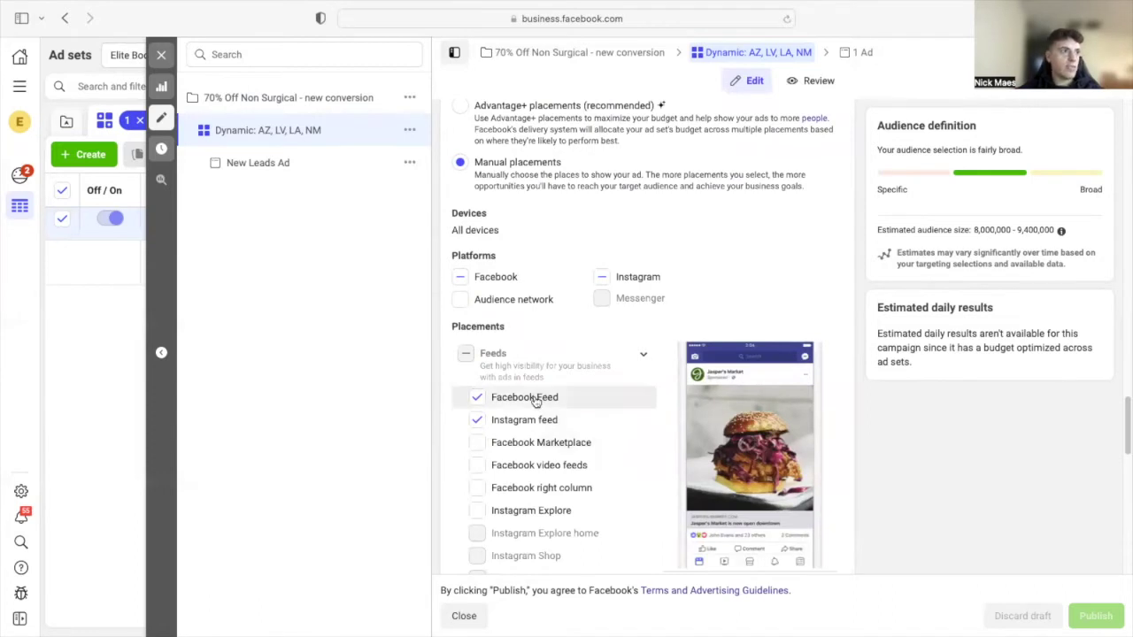
pyautogui.scroll(-5, 607, 417)
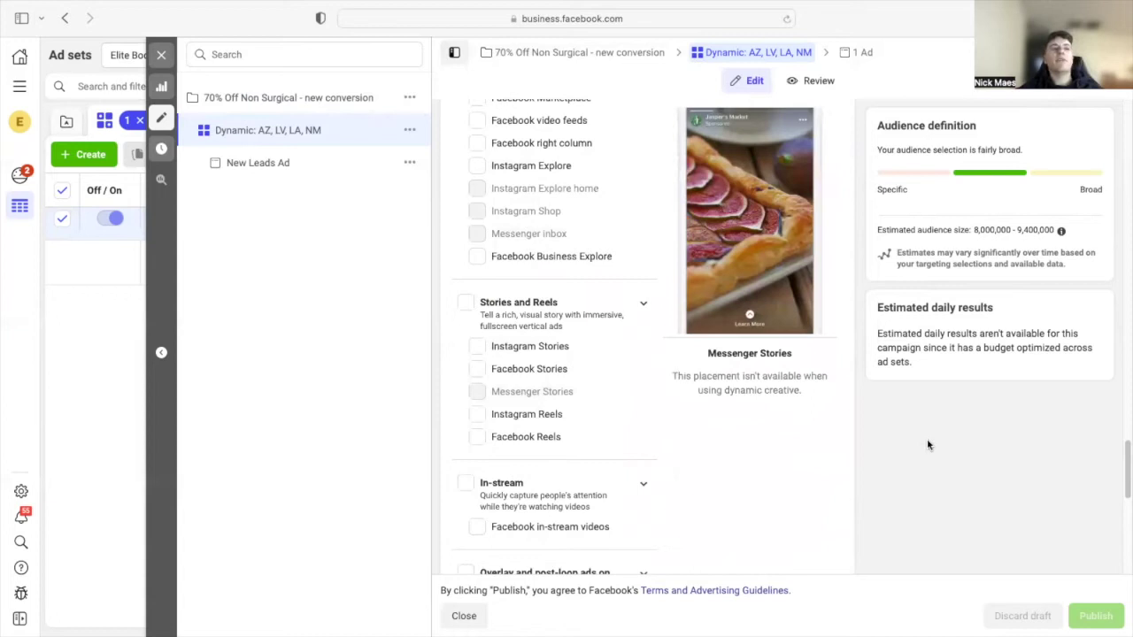
pyautogui.scroll(1, 1009, 491)
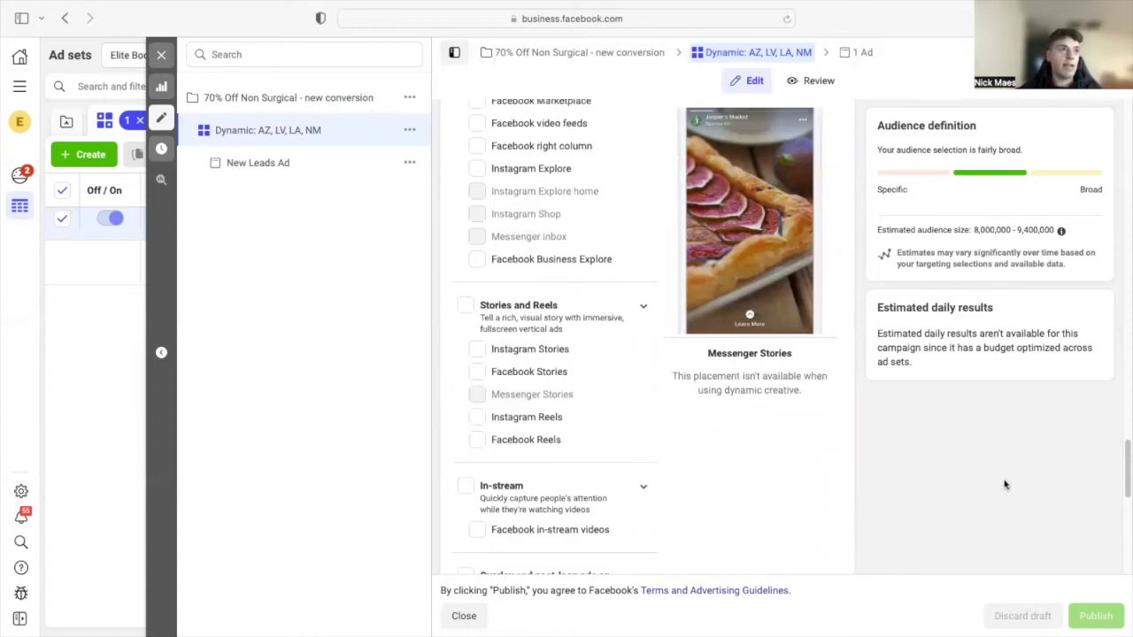
pyautogui.scroll(3, 1005, 485)
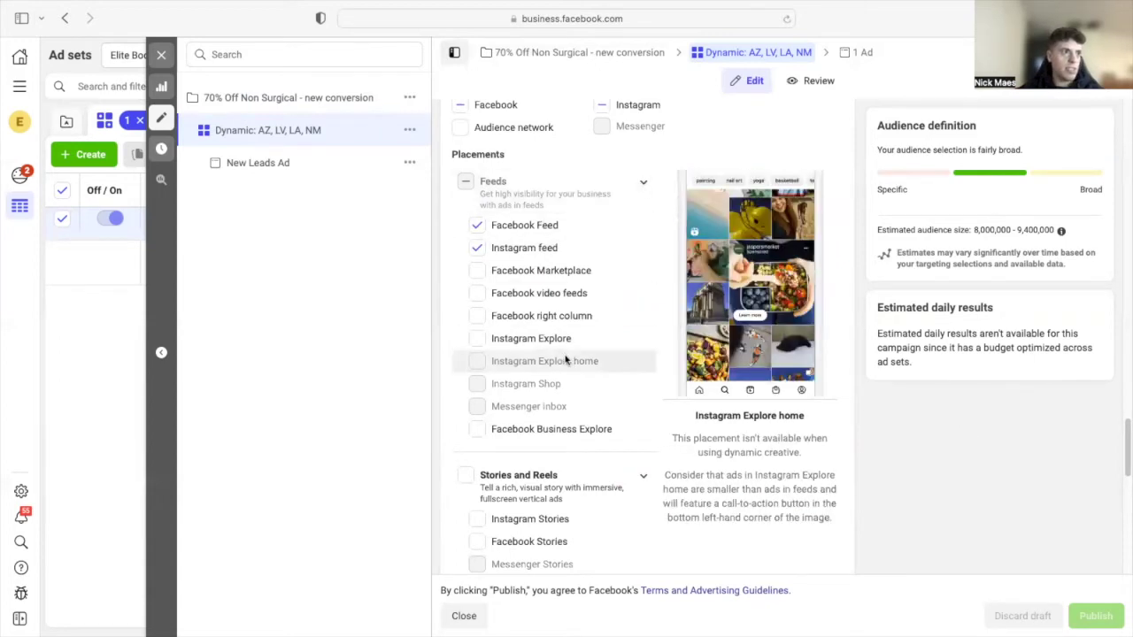
pyautogui.scroll(-1, 577, 359)
pyautogui.scroll(-1, 582, 363)
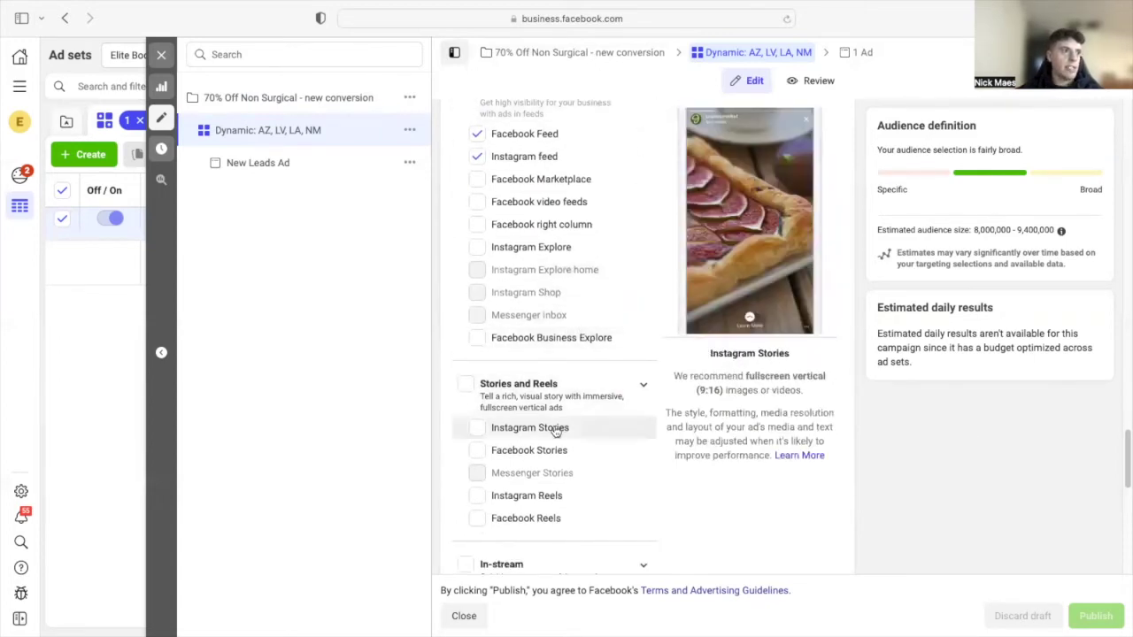
pyautogui.scroll(-1, 565, 447)
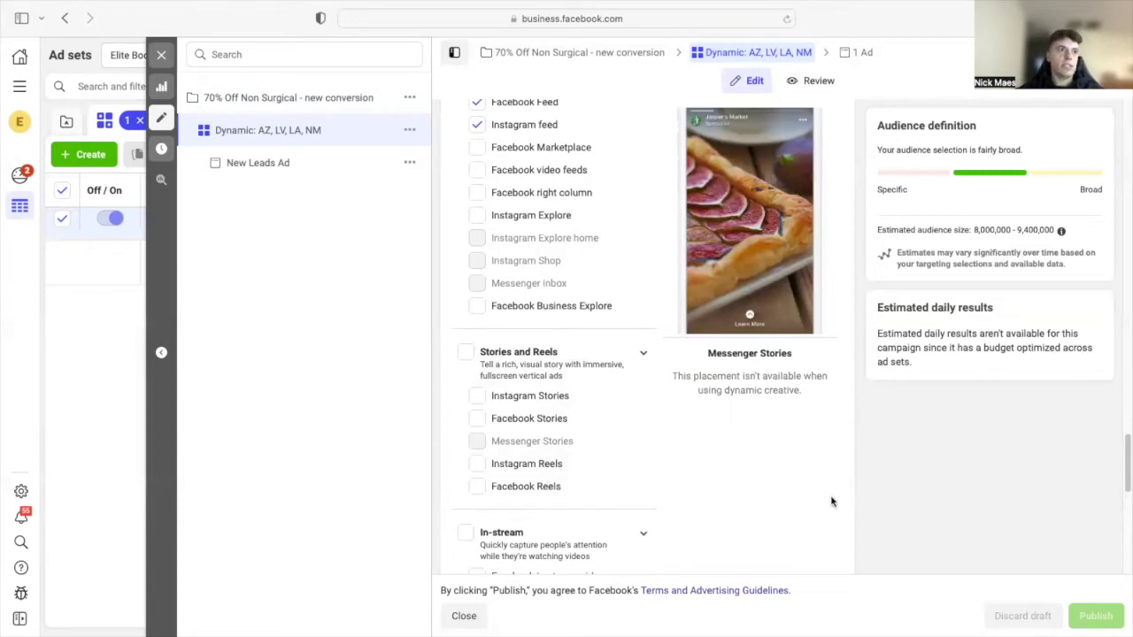
pyautogui.scroll(1, 832, 501)
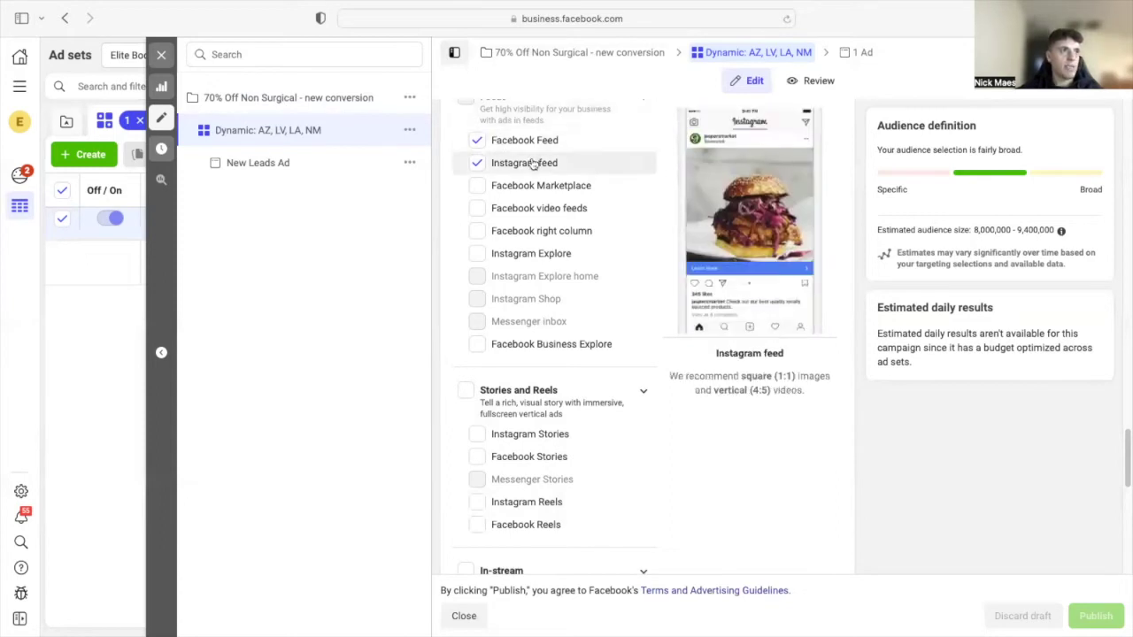
pyautogui.scroll(-1, 580, 419)
pyautogui.scroll(-5, 584, 398)
pyautogui.scroll(5, 601, 354)
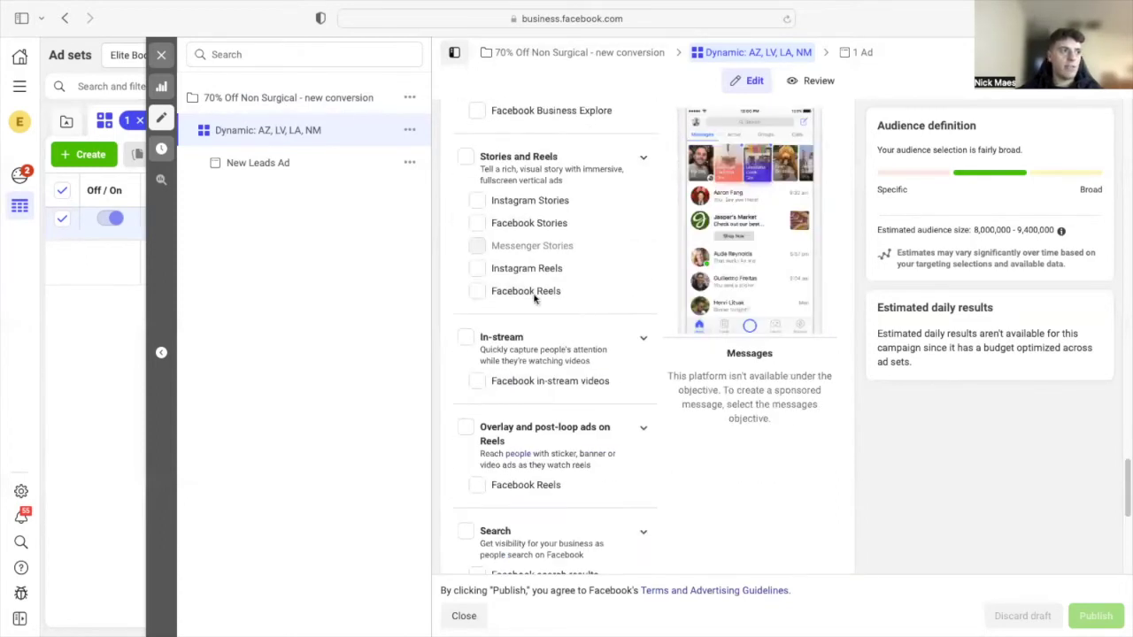
pyautogui.scroll(10, 576, 323)
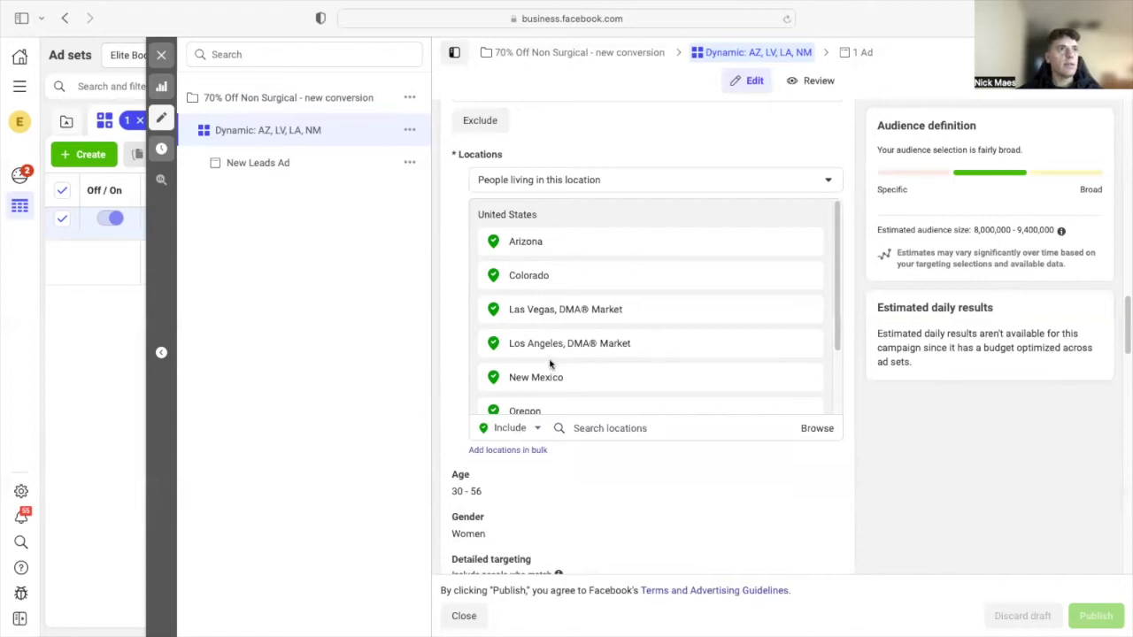
# - Open the New Leads Ad and scroll to its Facebook and Instagram feed previews
pyautogui.click(854, 55)
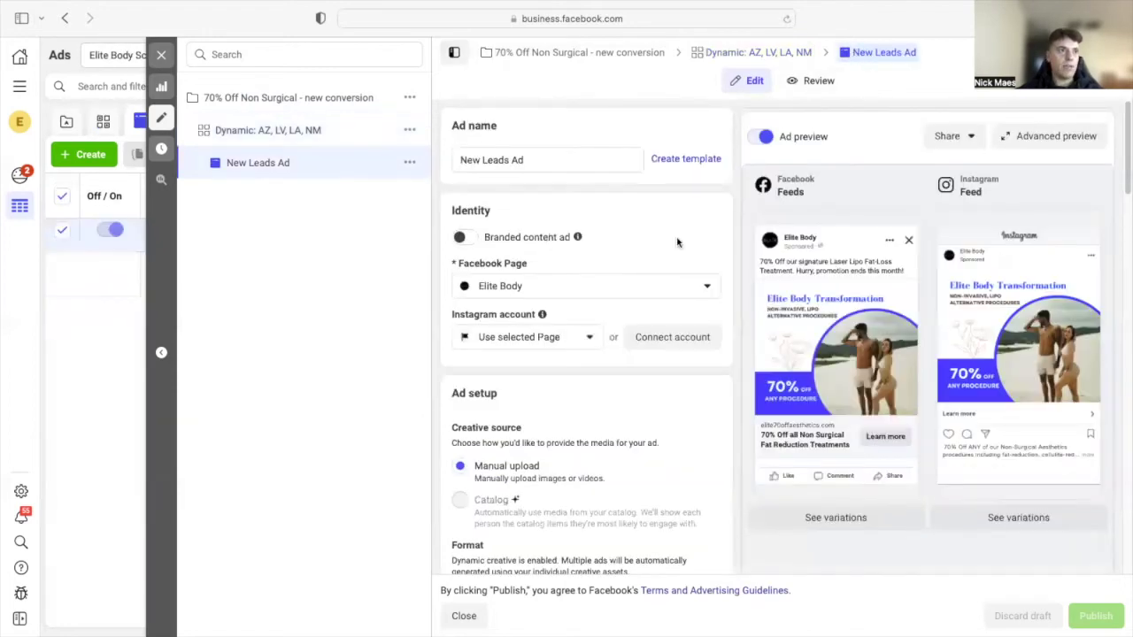
pyautogui.scroll(-7, 674, 248)
pyautogui.scroll(-6, 671, 254)
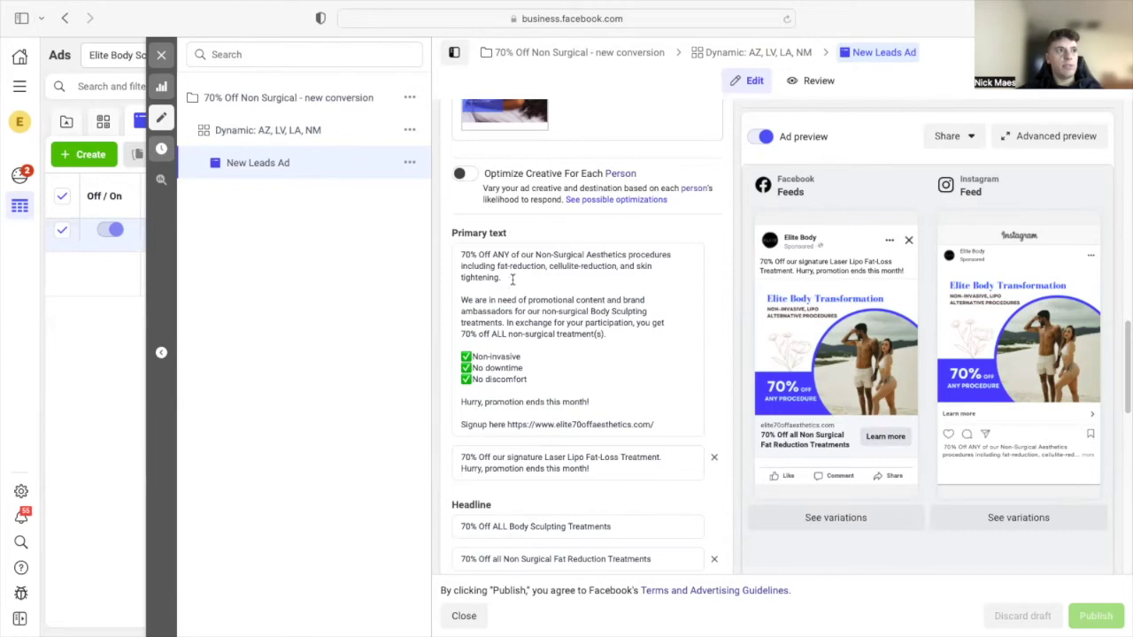
pyautogui.moveTo(512, 233)
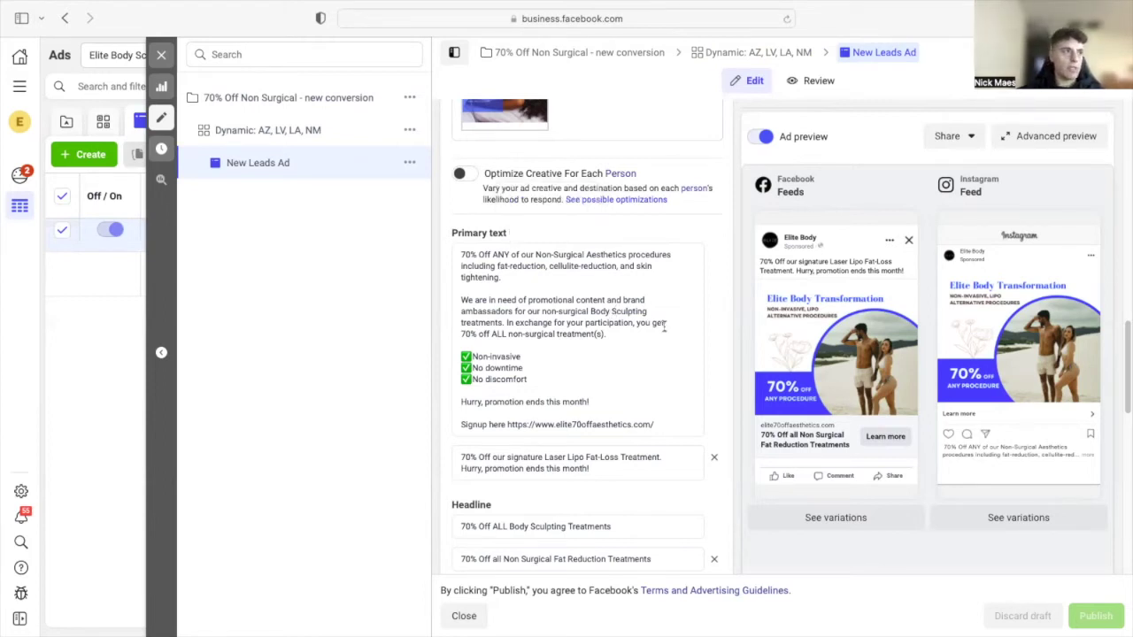
pyautogui.scroll(-3, 615, 366)
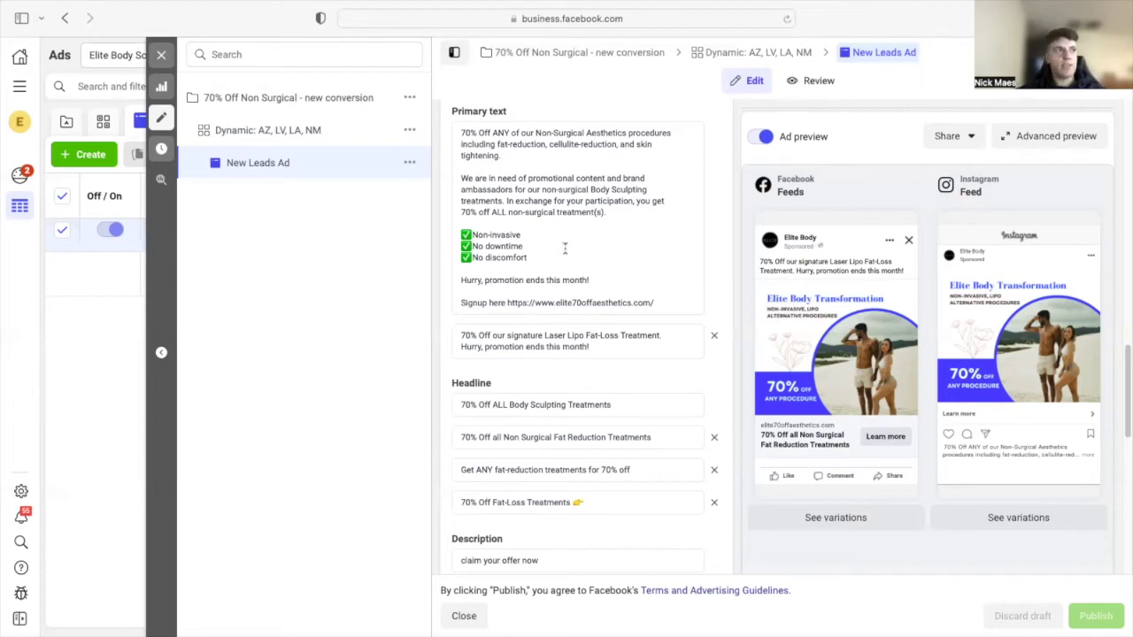
pyautogui.scroll(1, 560, 189)
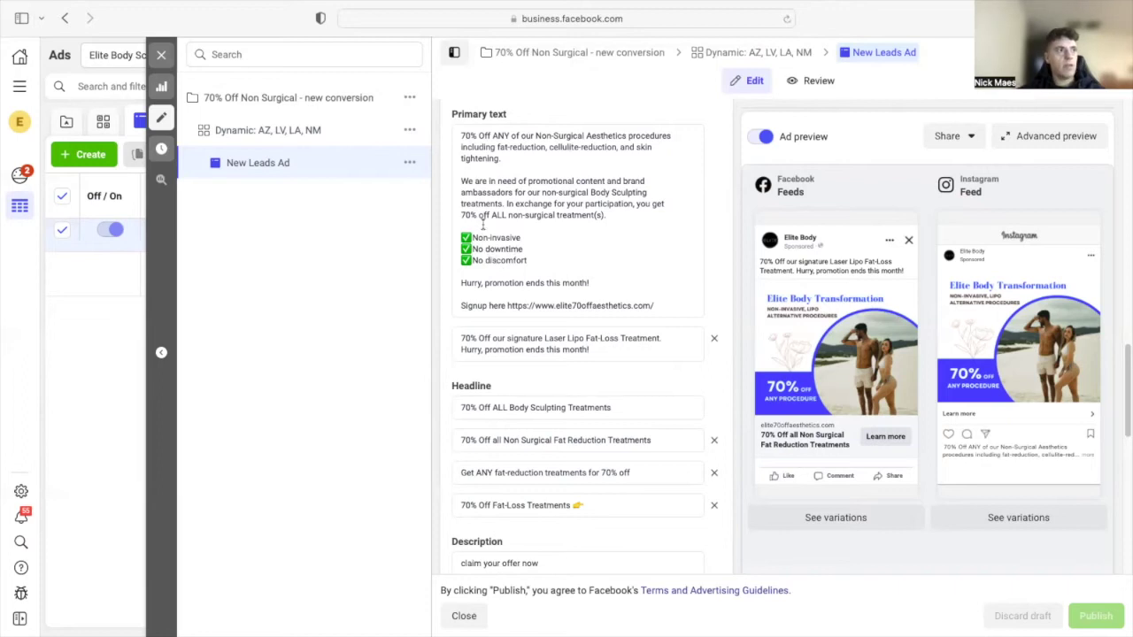
pyautogui.click(596, 280)
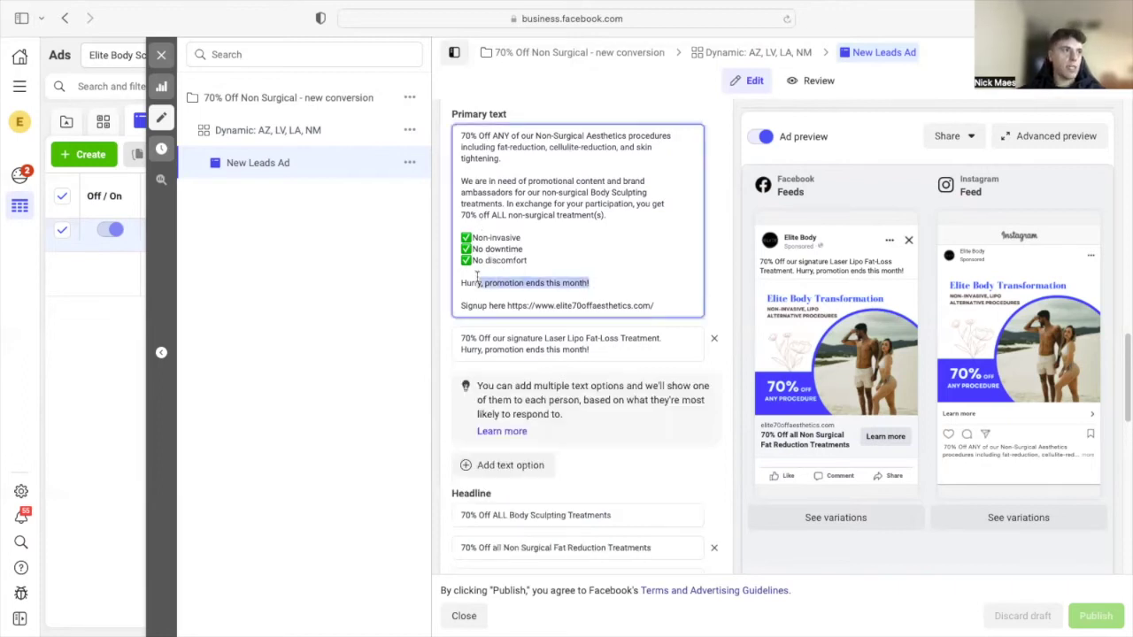
pyautogui.moveTo(651, 303); pyautogui.dragTo(519, 304)
pyautogui.click(635, 281)
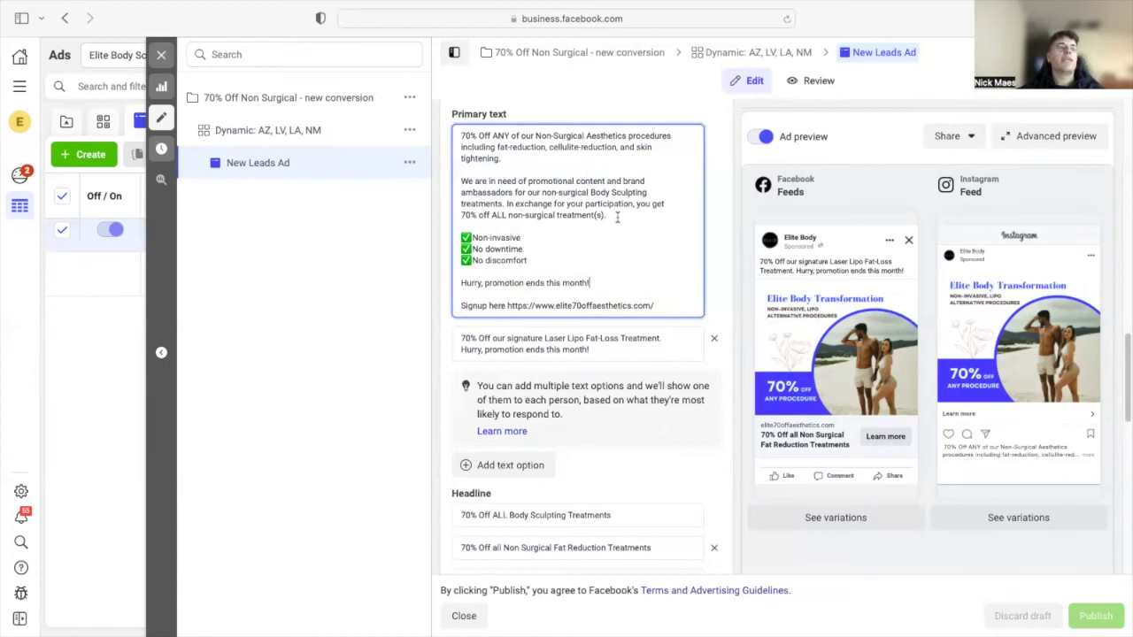
pyautogui.click(751, 53)
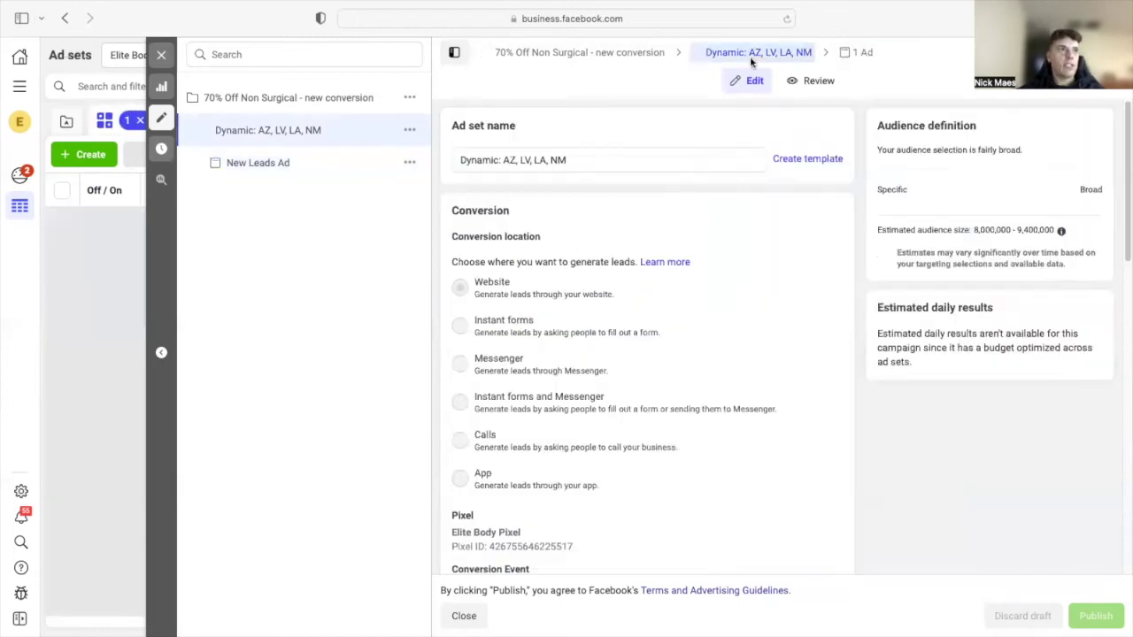
pyautogui.scroll(-10, 655, 230)
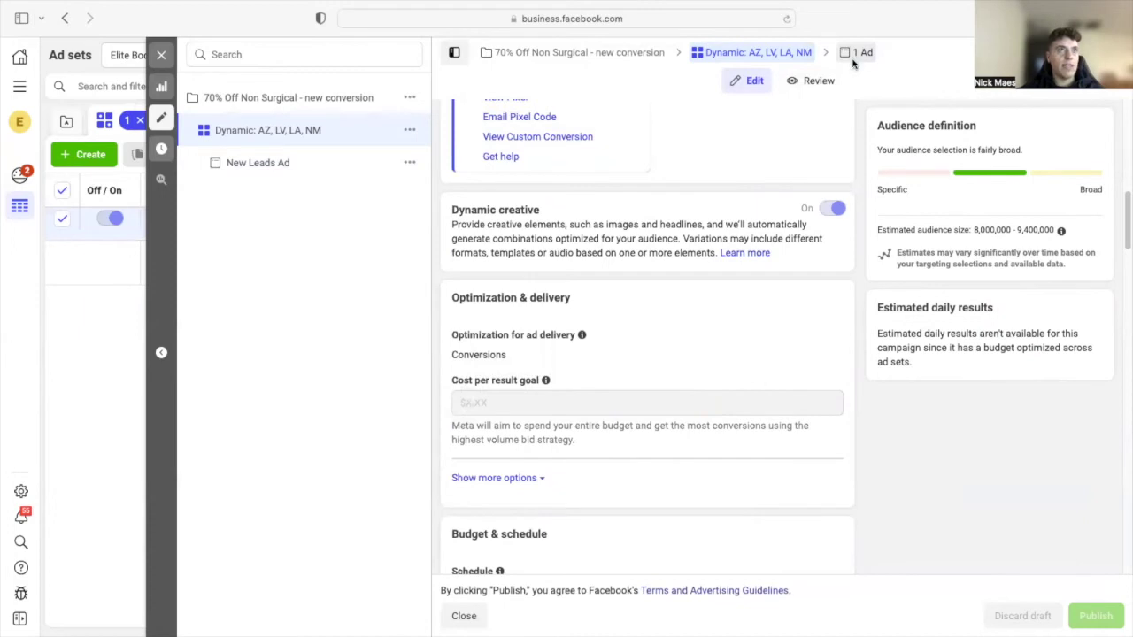
pyautogui.click(855, 54)
pyautogui.scroll(-10, 531, 329)
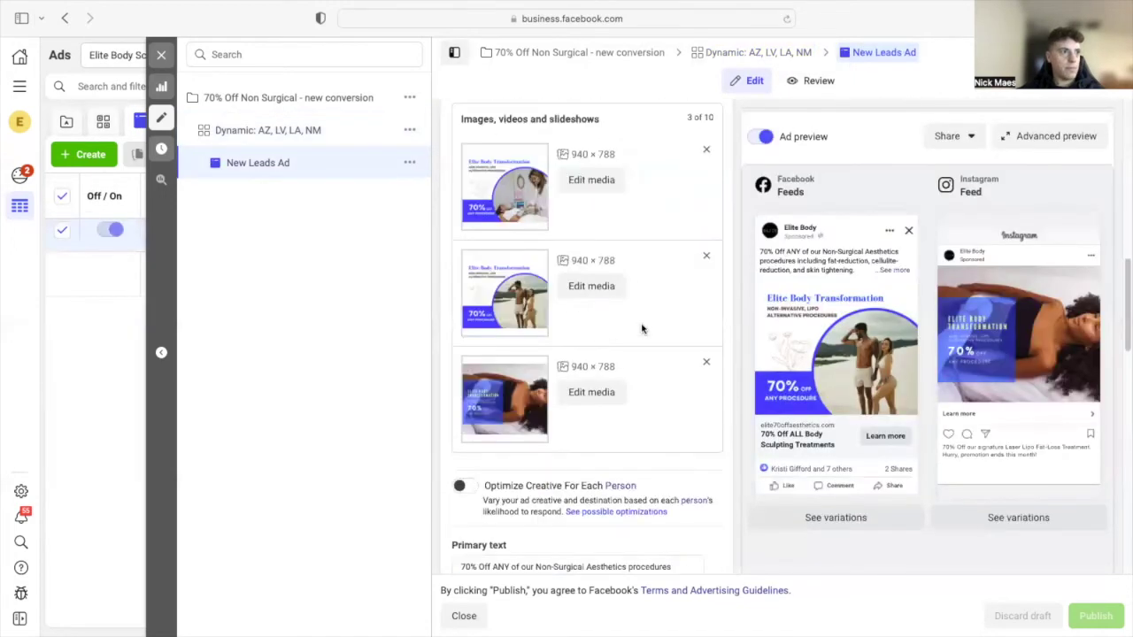
pyautogui.scroll(-5, 635, 319)
pyautogui.click(556, 257)
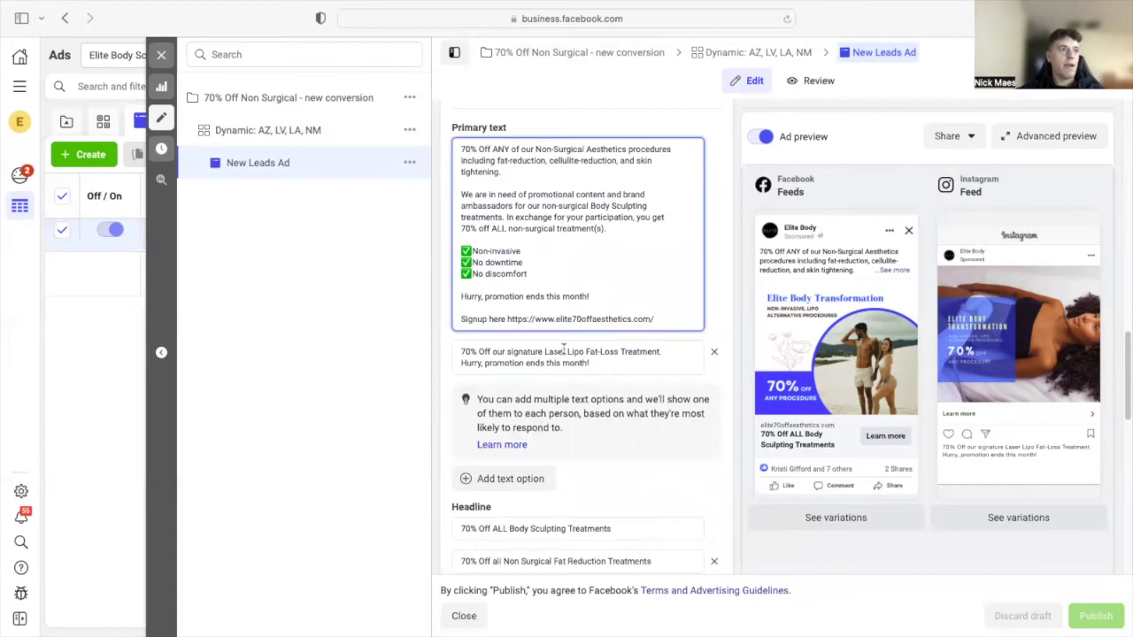
pyautogui.scroll(-3, 640, 410)
pyautogui.scroll(3, 654, 279)
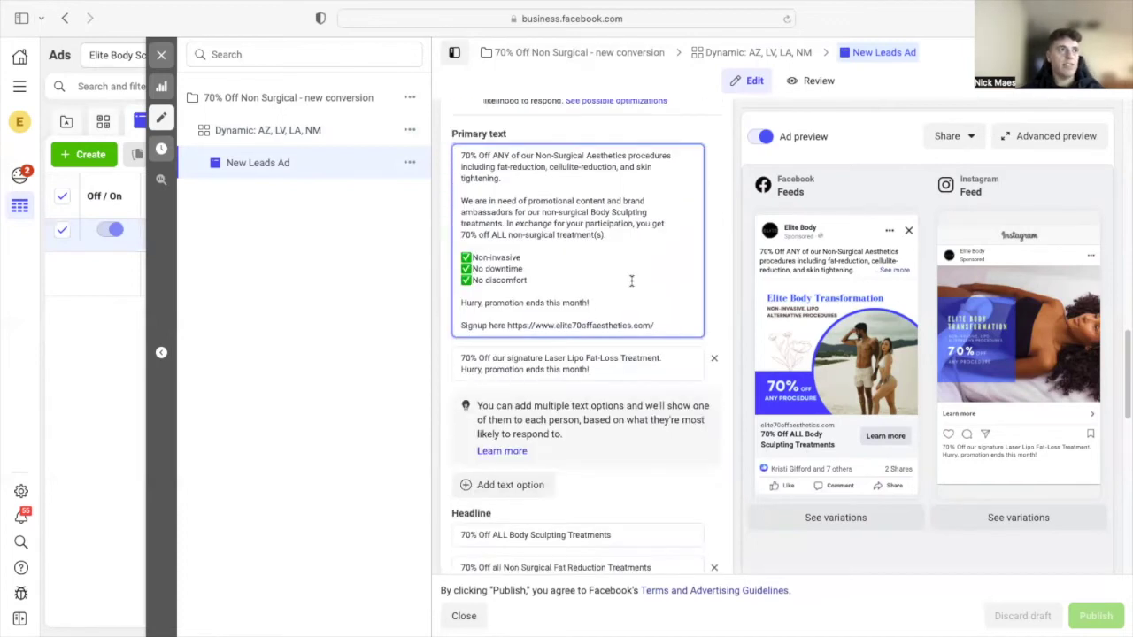
pyautogui.scroll(1, 632, 281)
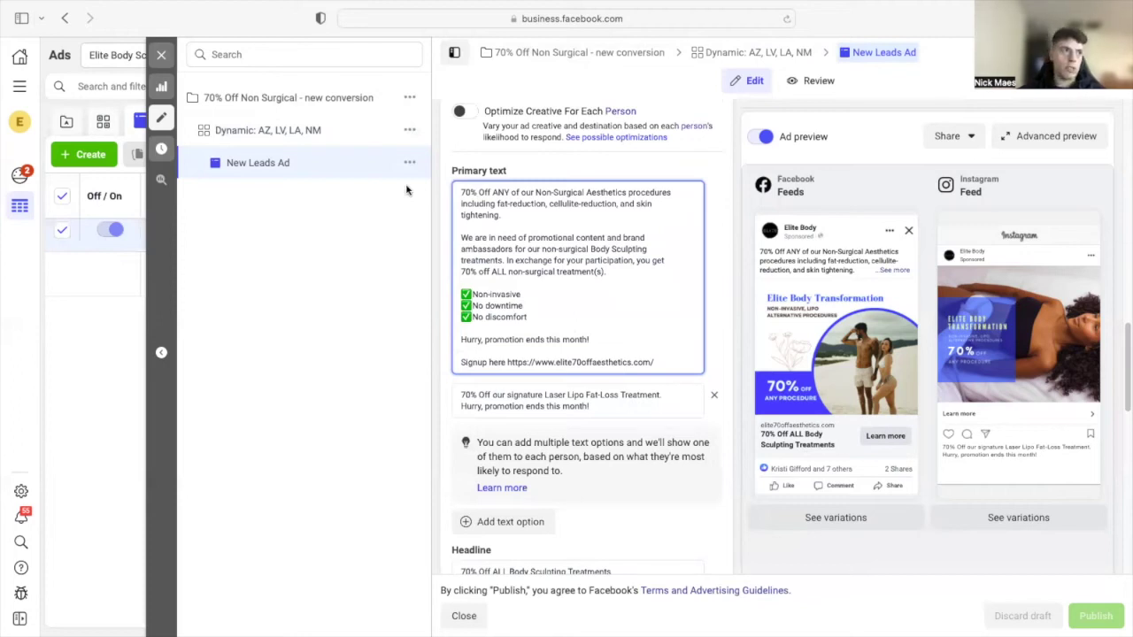
pyautogui.scroll(10, 489, 196)
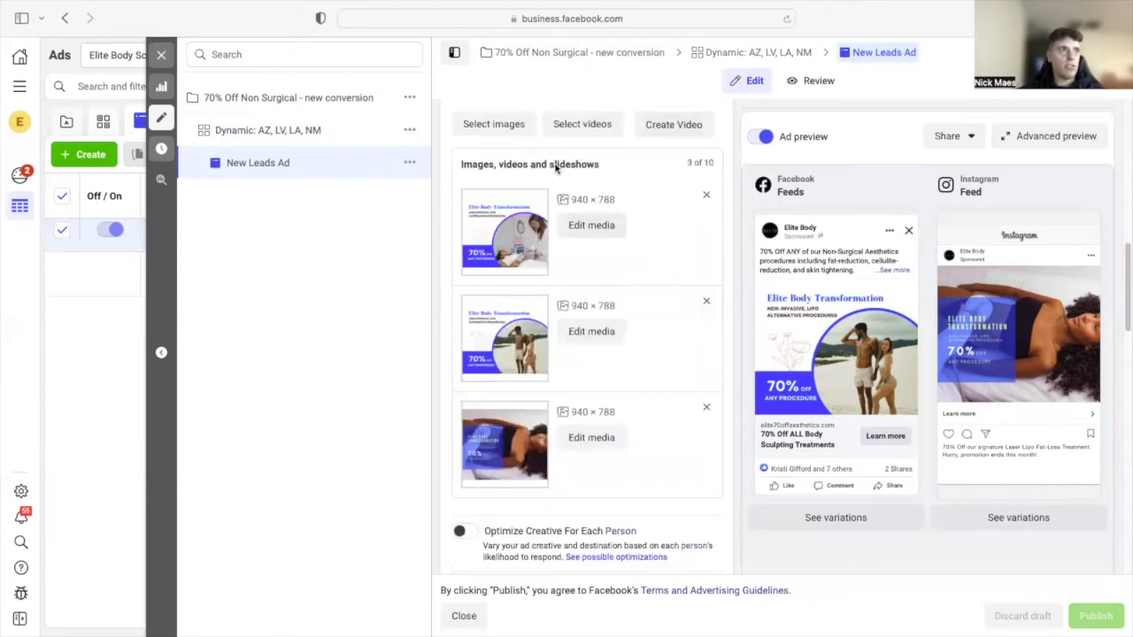
pyautogui.scroll(-5, 576, 212)
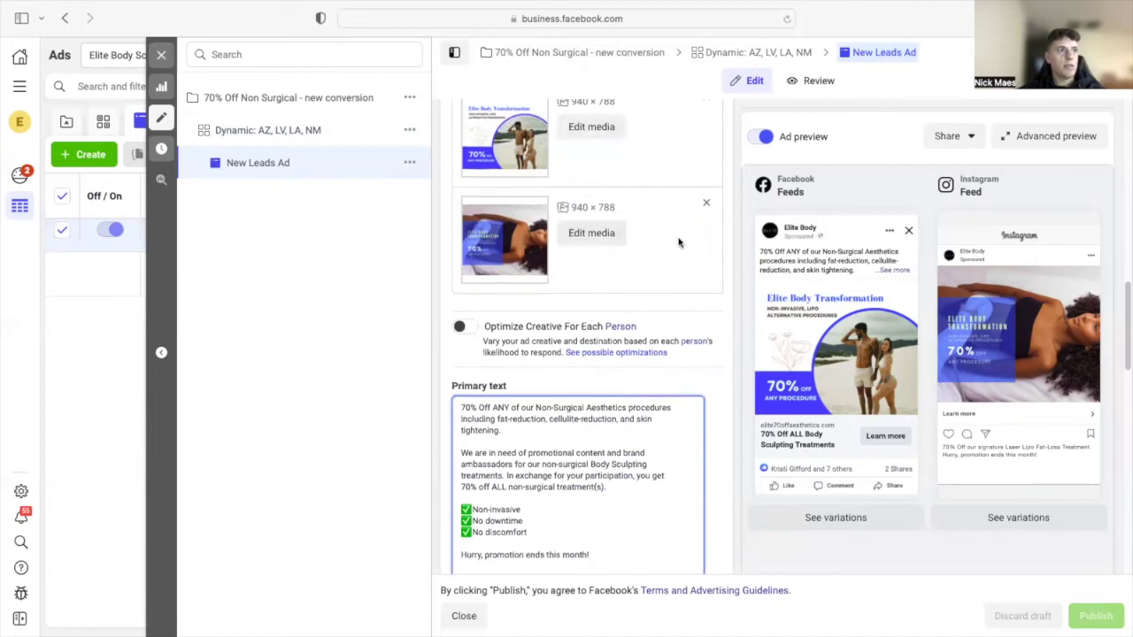
pyautogui.scroll(4, 620, 194)
pyautogui.scroll(-4, 602, 250)
pyautogui.scroll(-4, 552, 448)
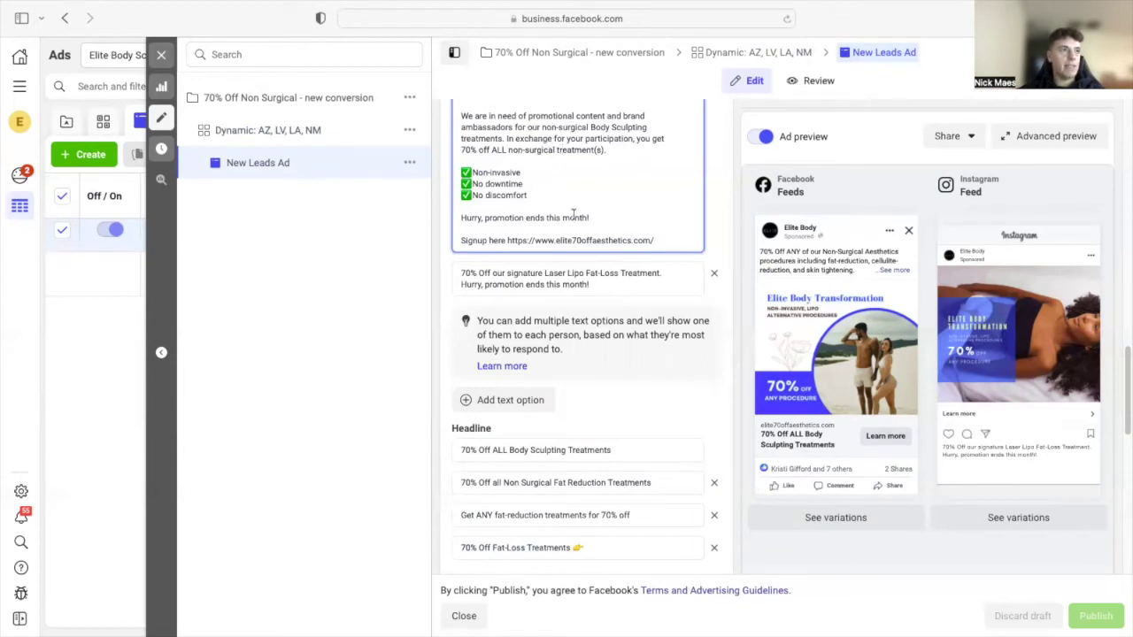
pyautogui.scroll(-2, 564, 238)
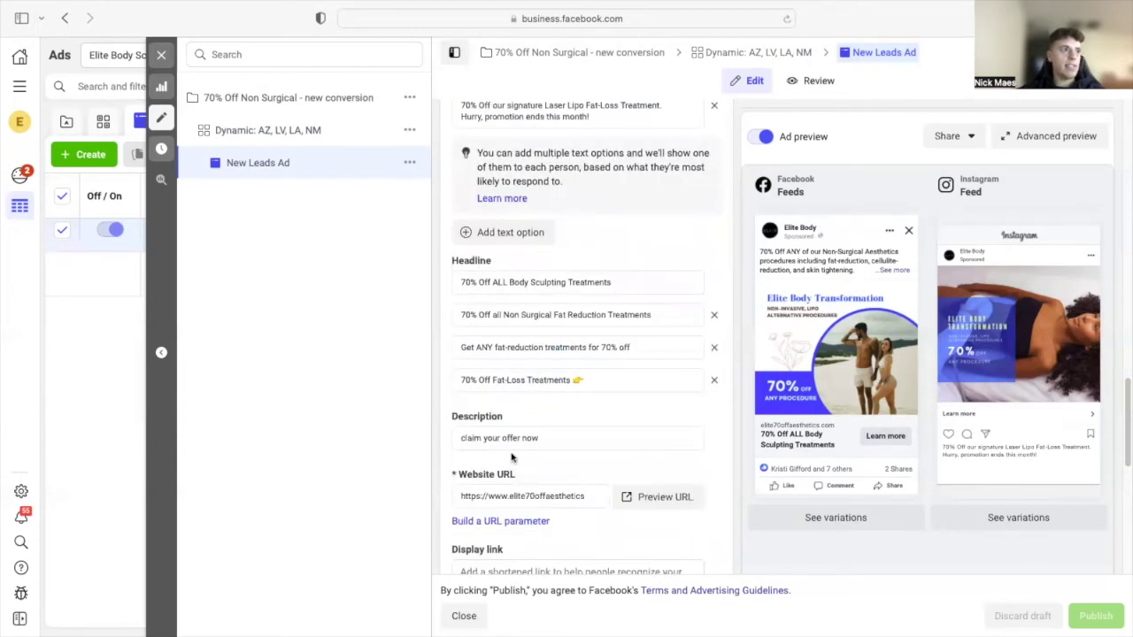
pyautogui.scroll(3, 577, 341)
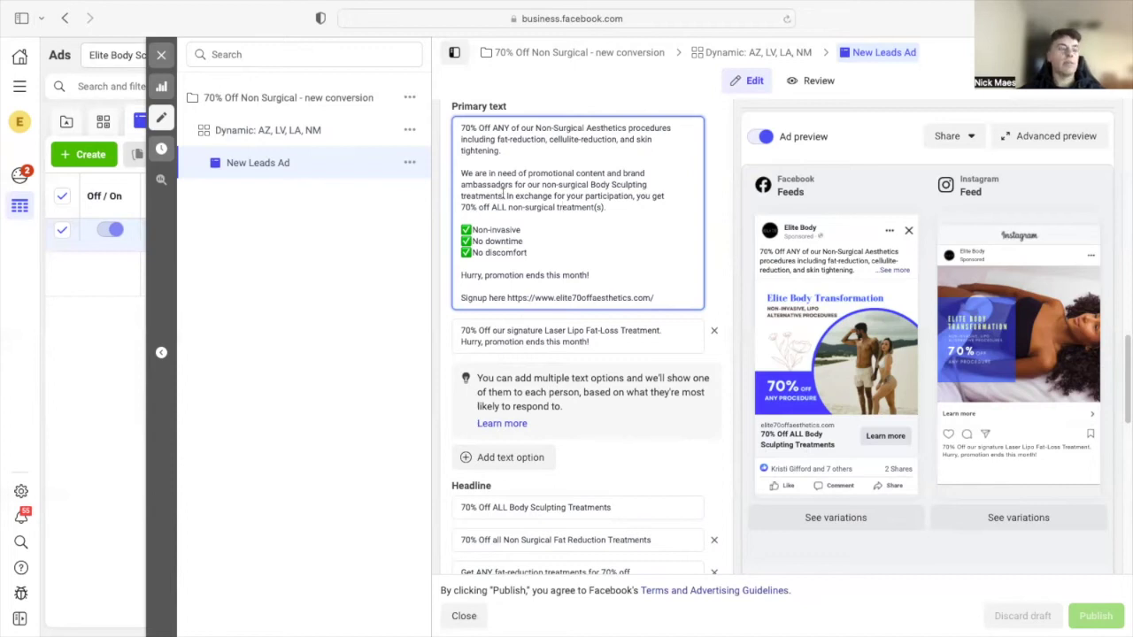
pyautogui.scroll(1, 520, 211)
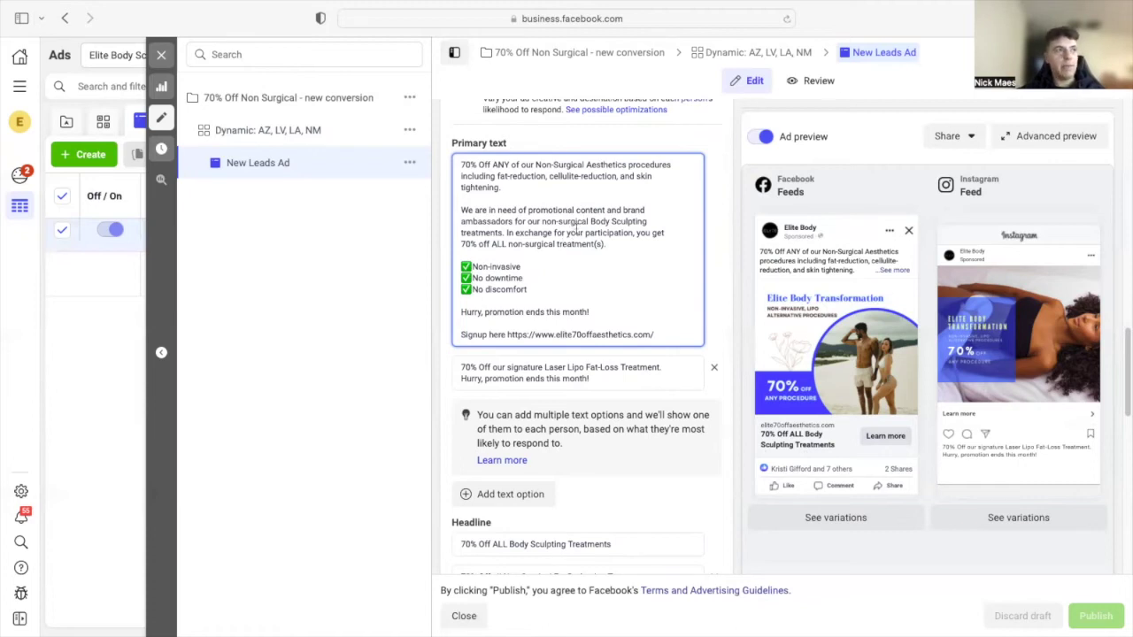
pyautogui.moveTo(637, 373); pyautogui.dragTo(573, 272)
pyautogui.click(573, 272)
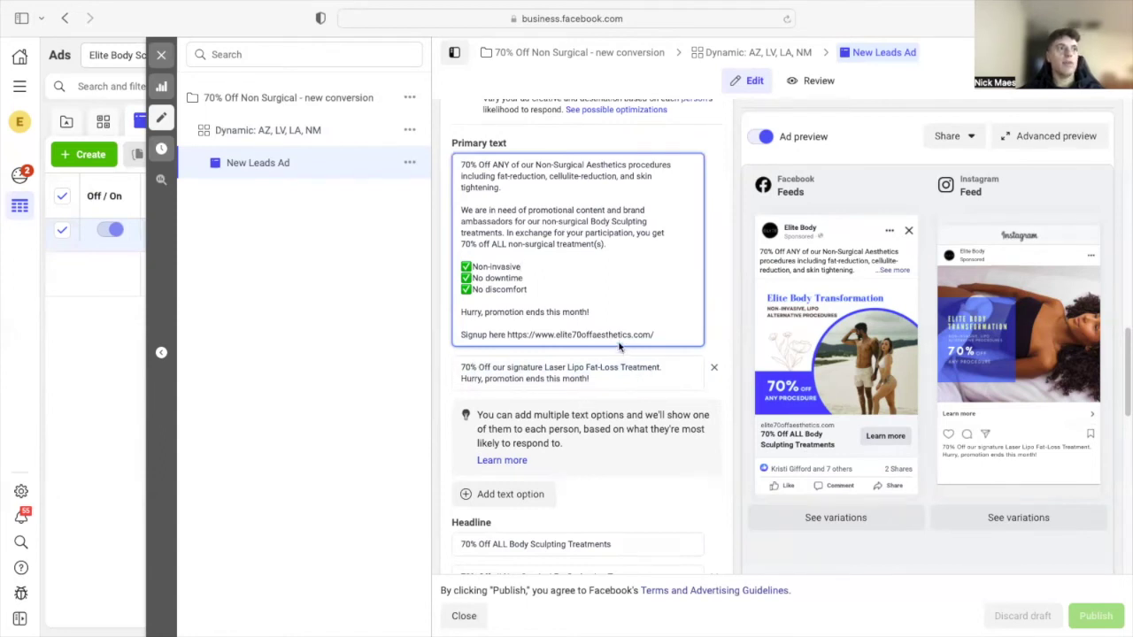
pyautogui.scroll(-2, 620, 345)
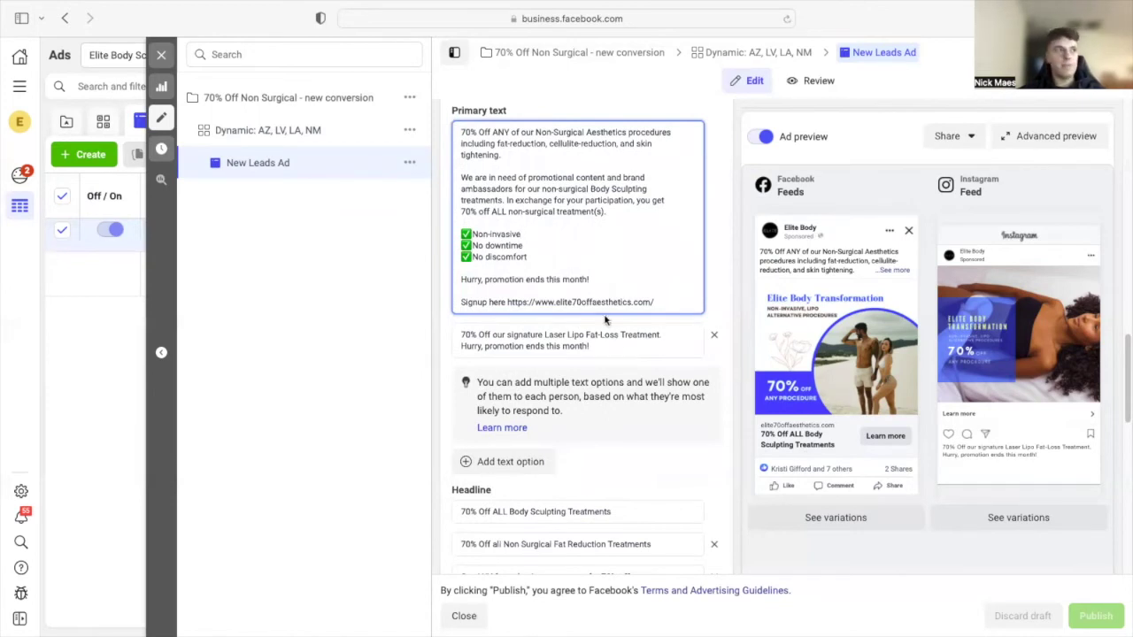
pyautogui.scroll(2, 556, 279)
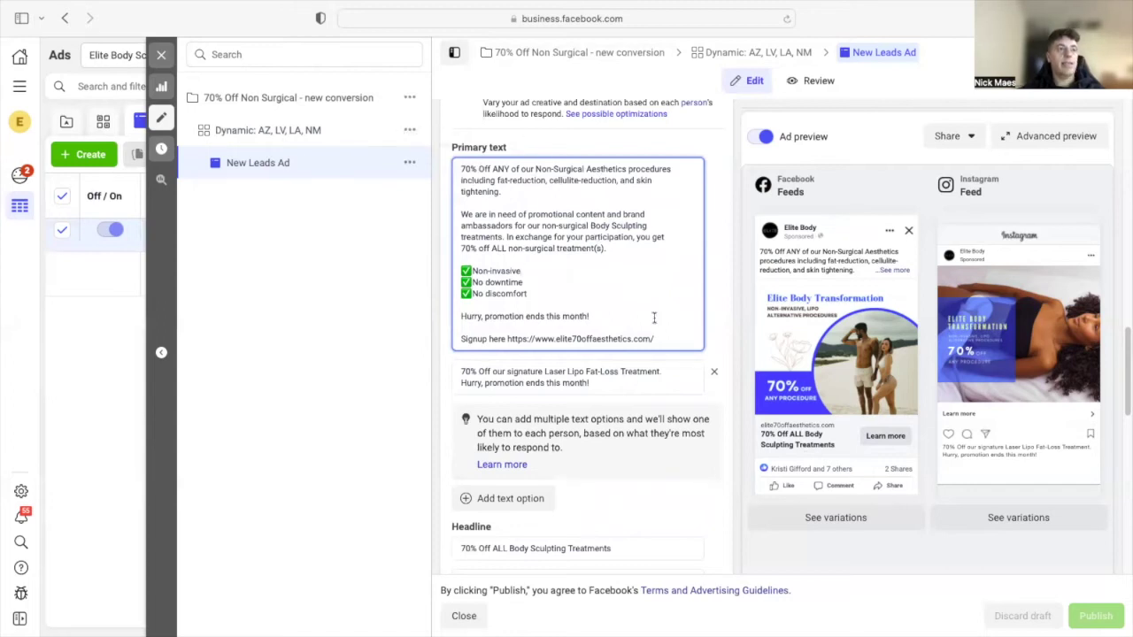
pyautogui.moveTo(658, 339); pyautogui.dragTo(513, 147)
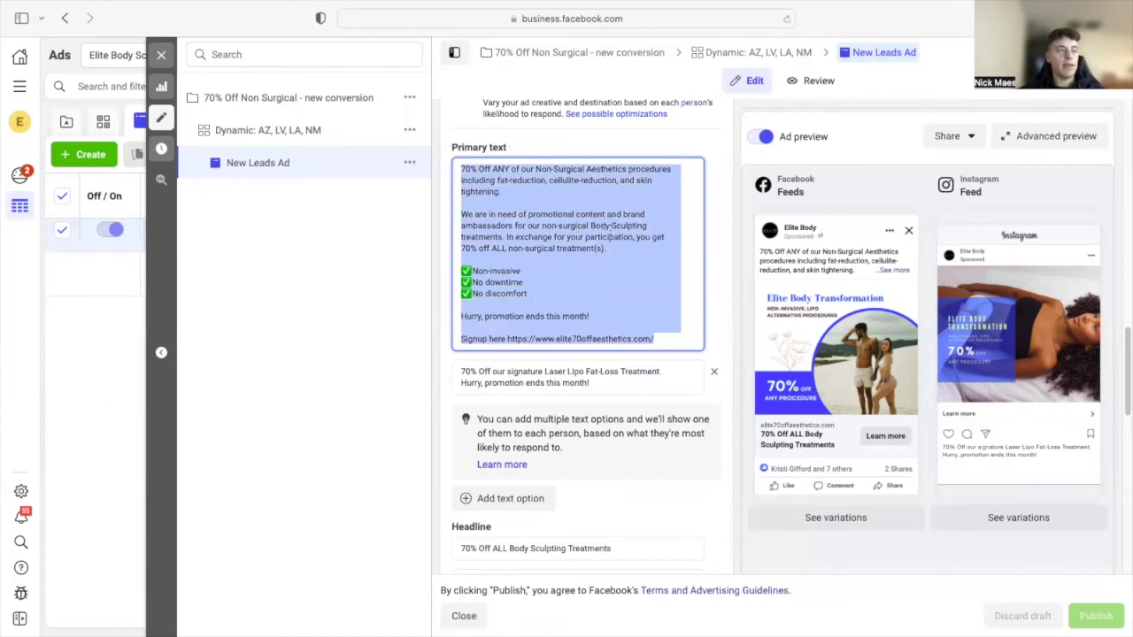
pyautogui.click(561, 232)
pyautogui.scroll(-5, 566, 266)
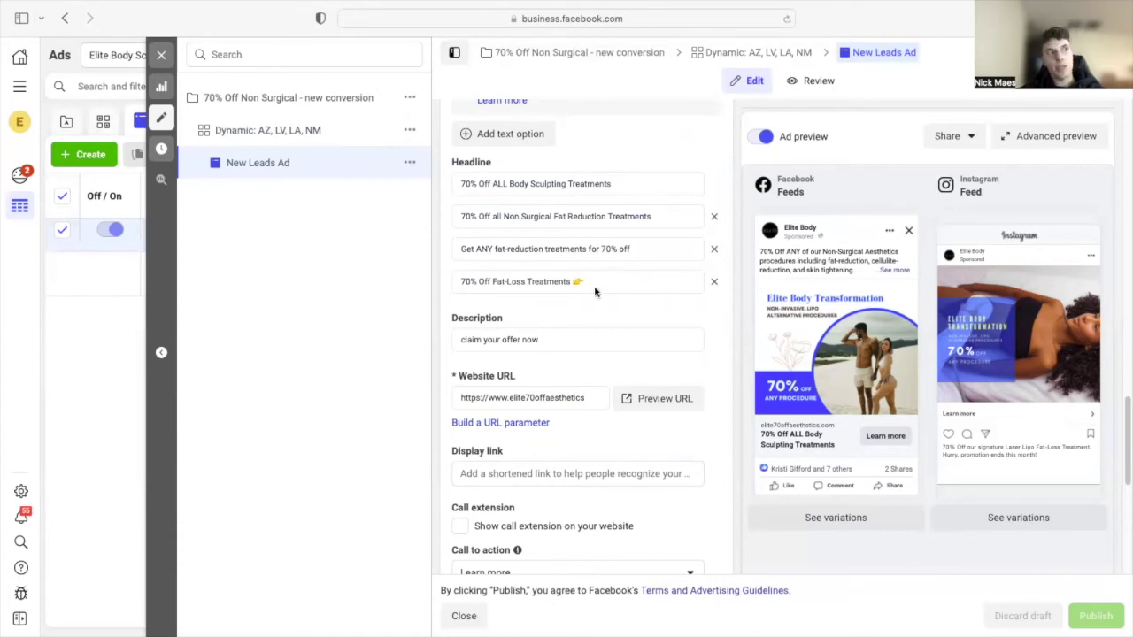
pyautogui.moveTo(800, 274)
pyautogui.scroll(-1, 799, 274)
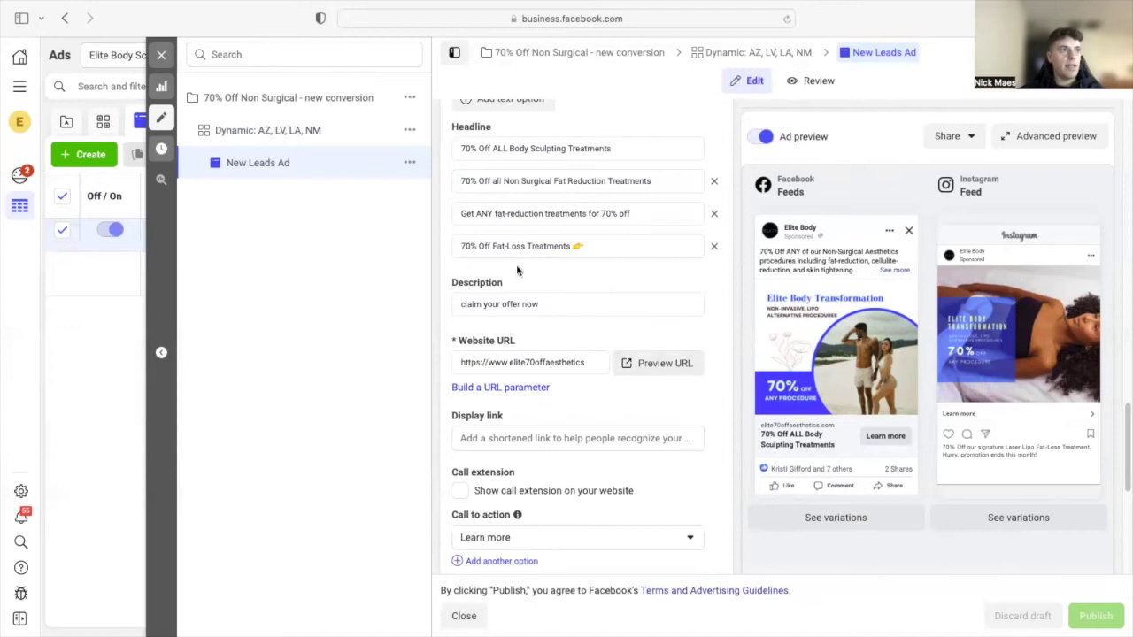
# - Open the Elite 70 Off Aesthetics landing page via Preview URL and browse its offer and treatments
pyautogui.click(664, 364)
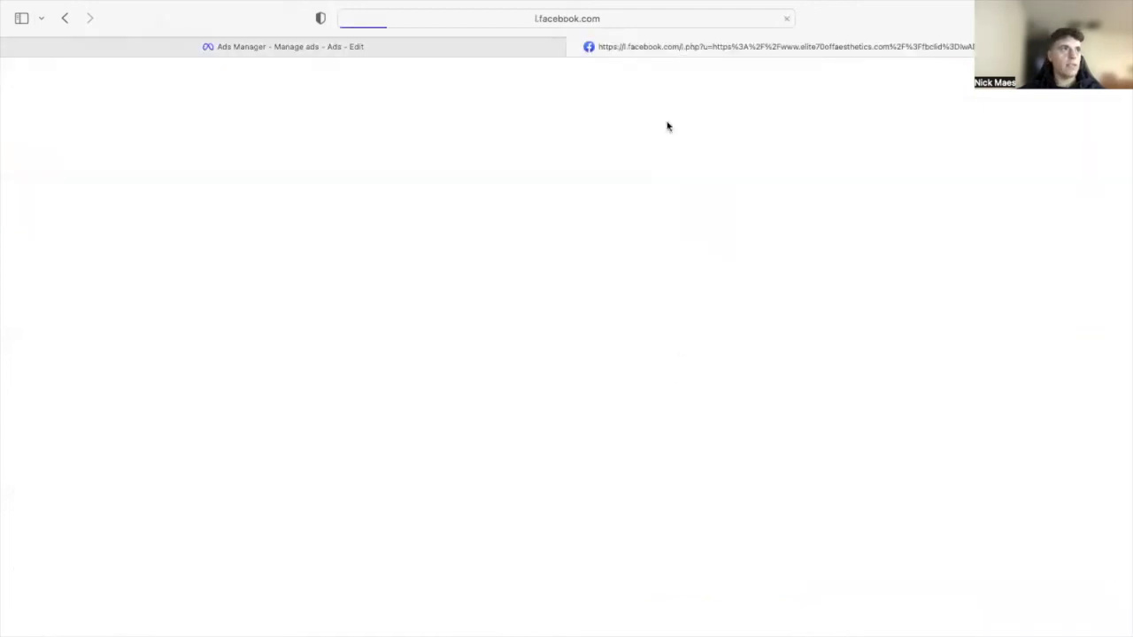
pyautogui.scroll(-3, 580, 260)
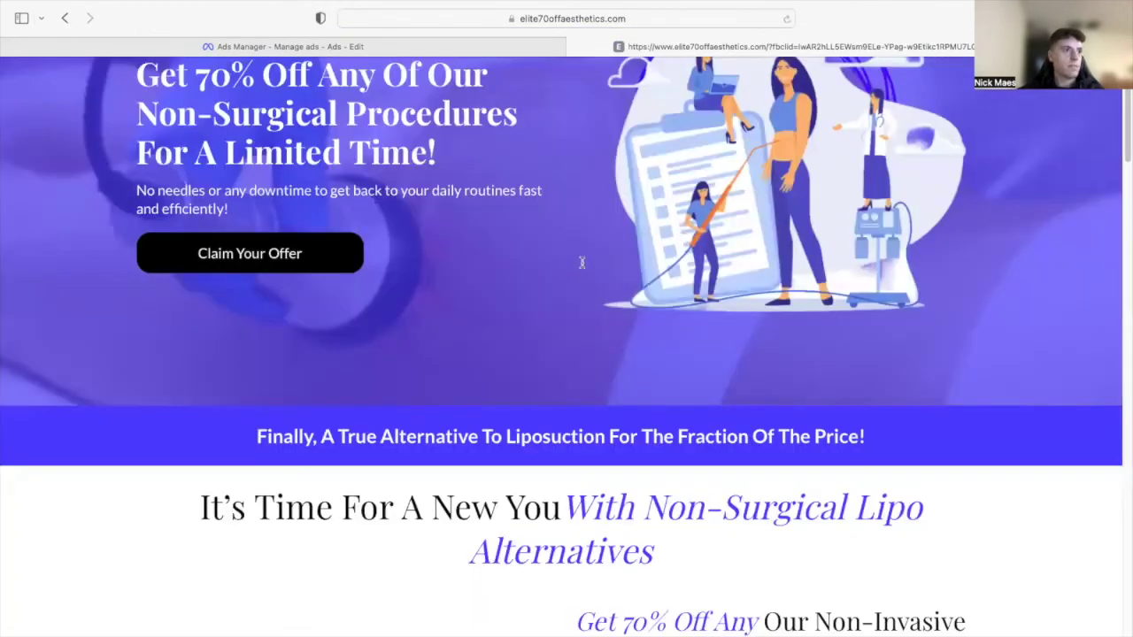
pyautogui.scroll(-5, 649, 256)
pyautogui.scroll(3, 672, 354)
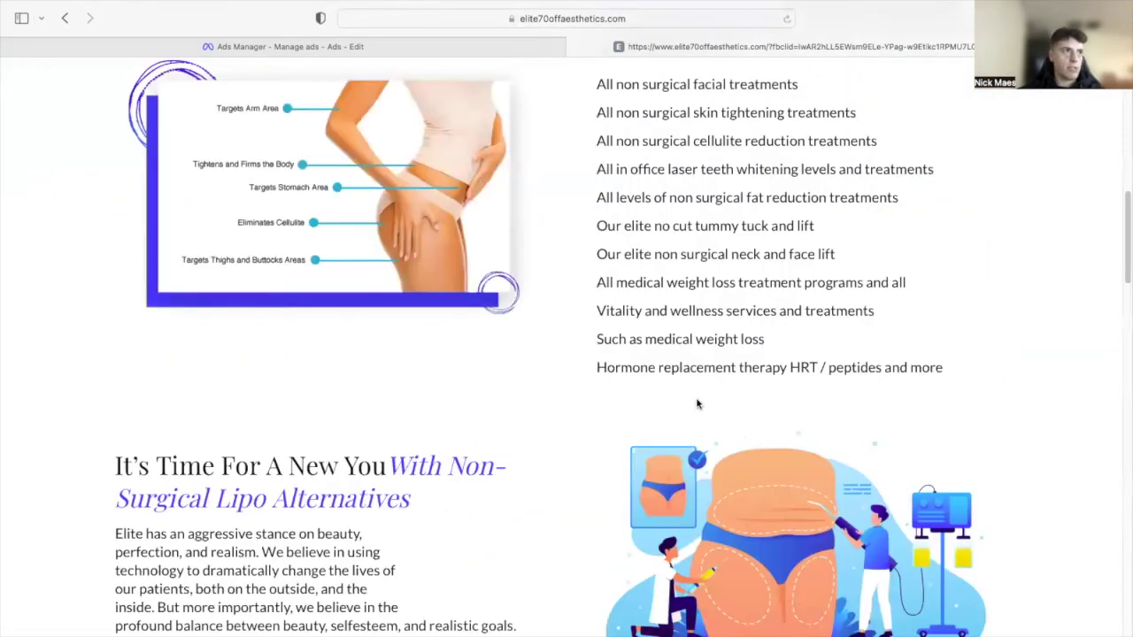
pyautogui.scroll(5, 696, 399)
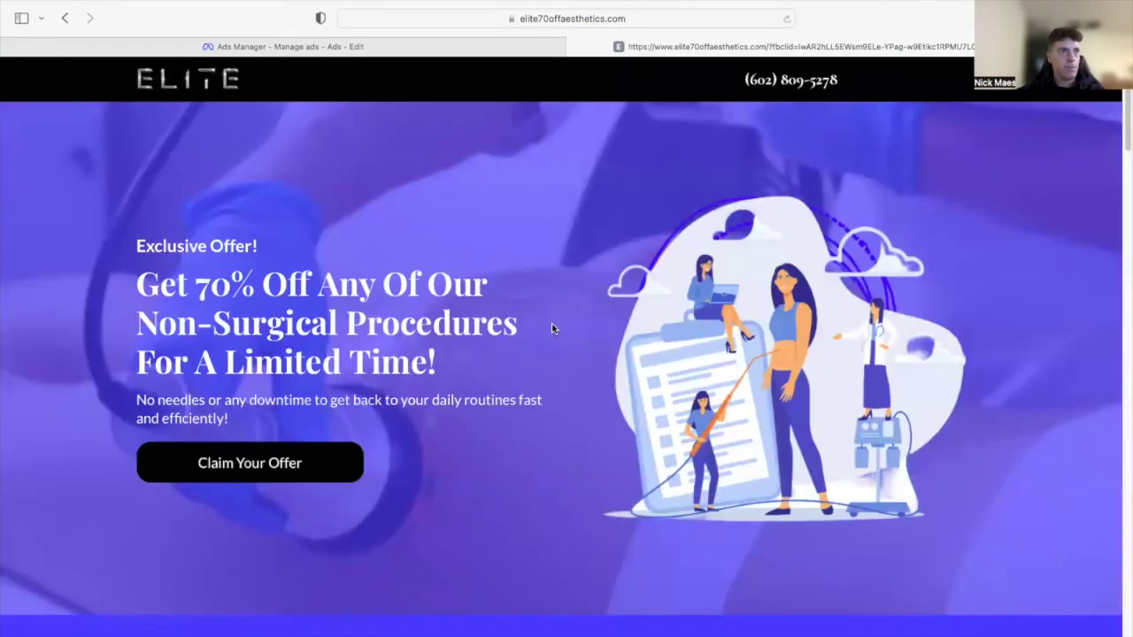
pyautogui.scroll(-5, 324, 225)
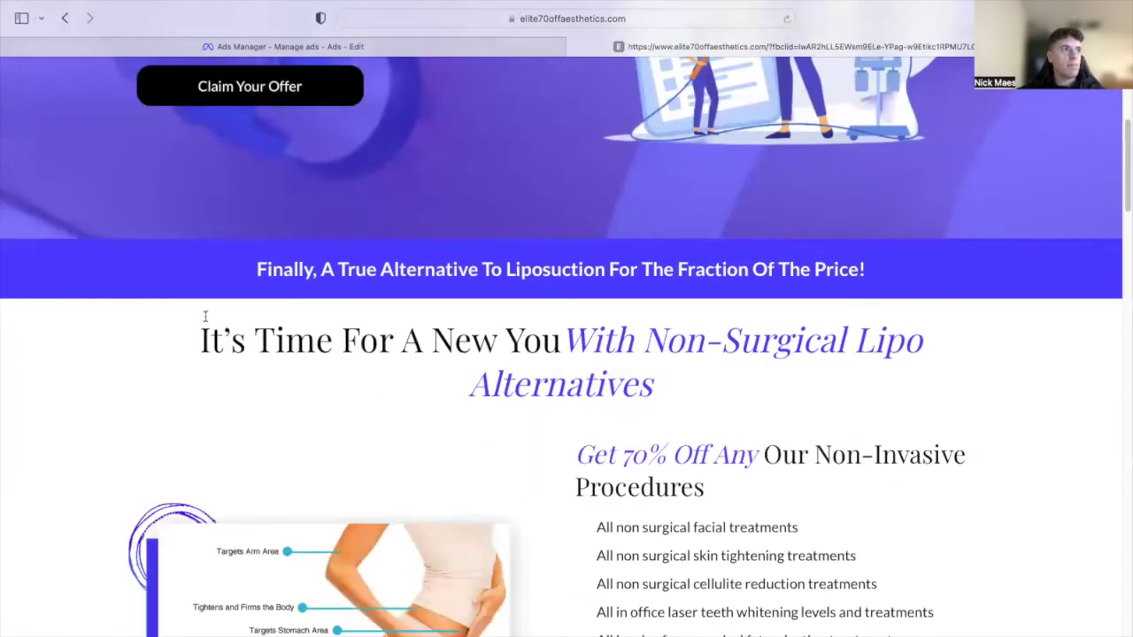
pyautogui.scroll(-3, 531, 265)
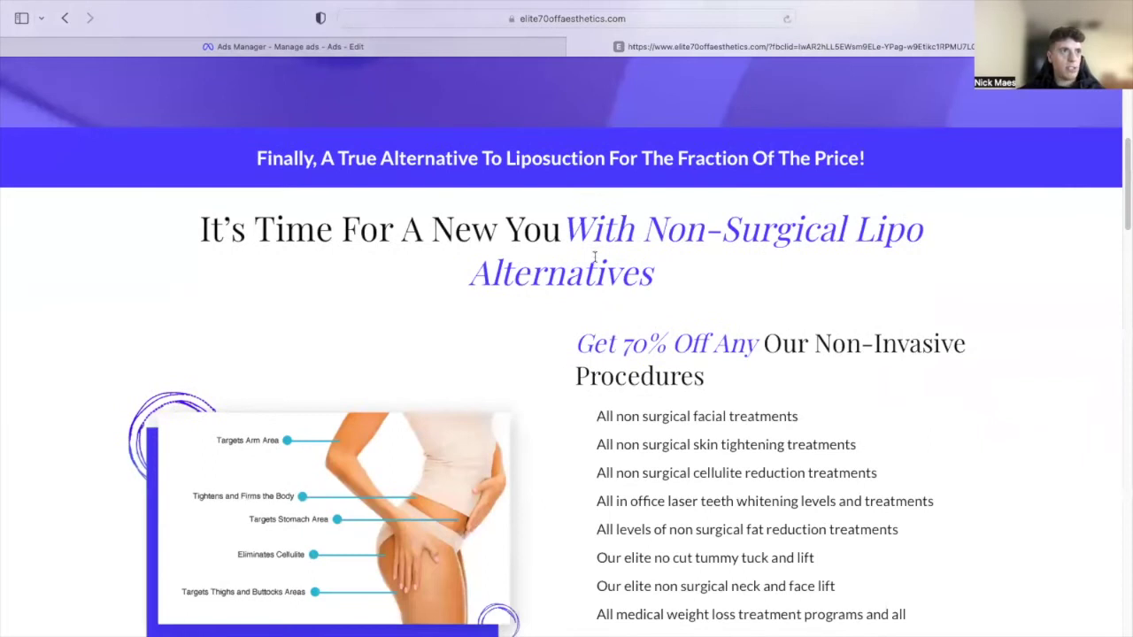
pyautogui.scroll(-2, 620, 301)
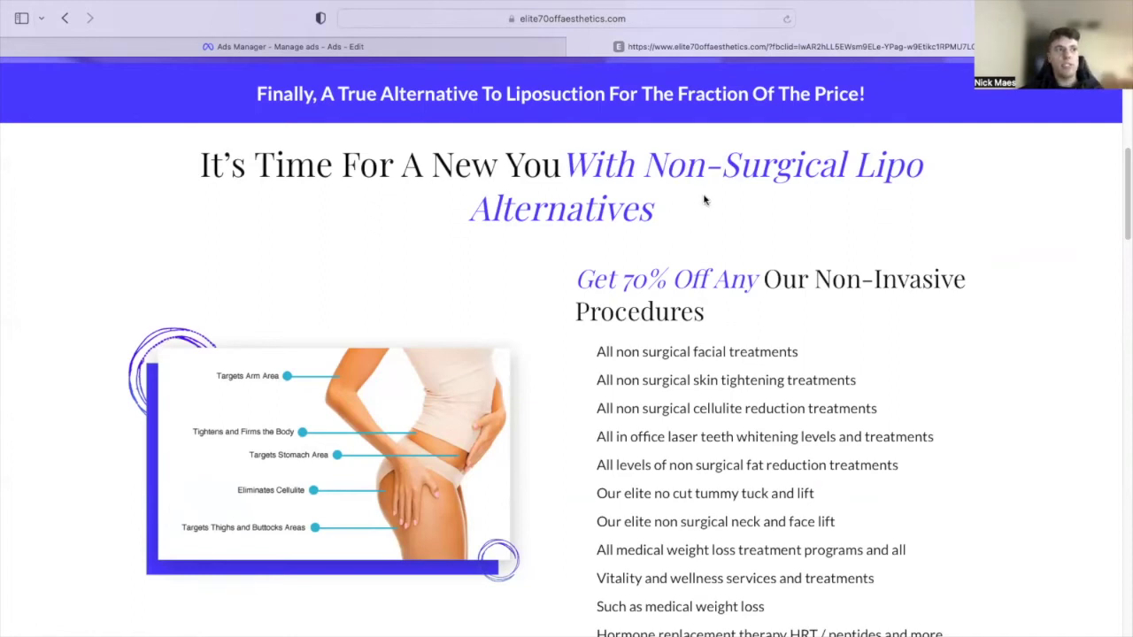
pyautogui.scroll(5, 718, 372)
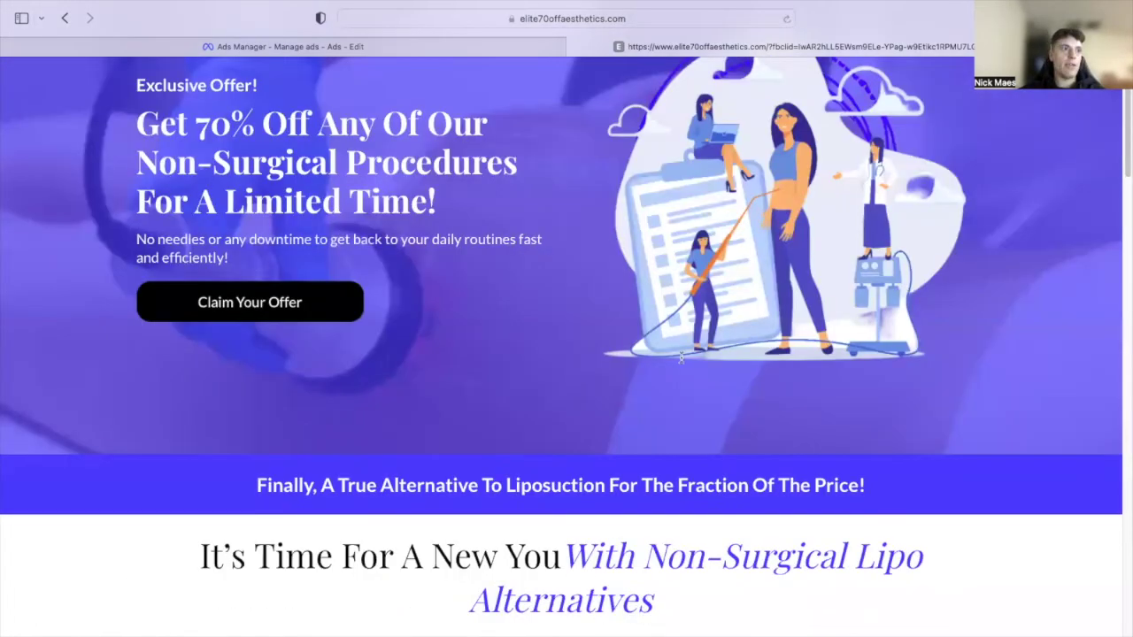
pyautogui.scroll(-5, 686, 354)
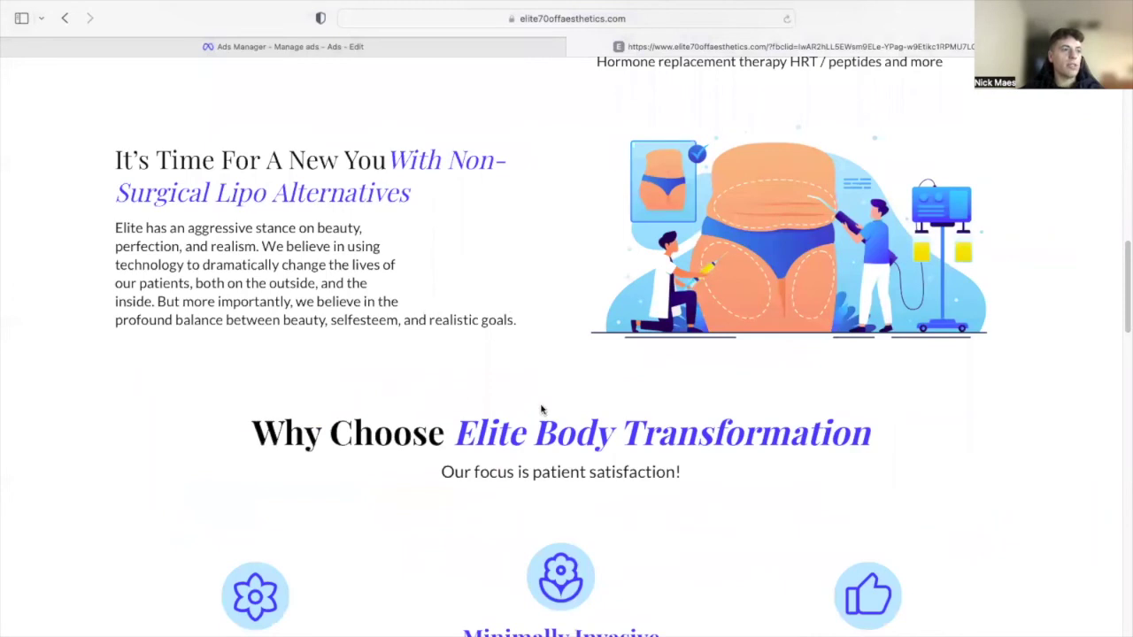
pyautogui.scroll(-3, 547, 381)
pyautogui.scroll(-3, 266, 275)
pyautogui.scroll(-3, 225, 292)
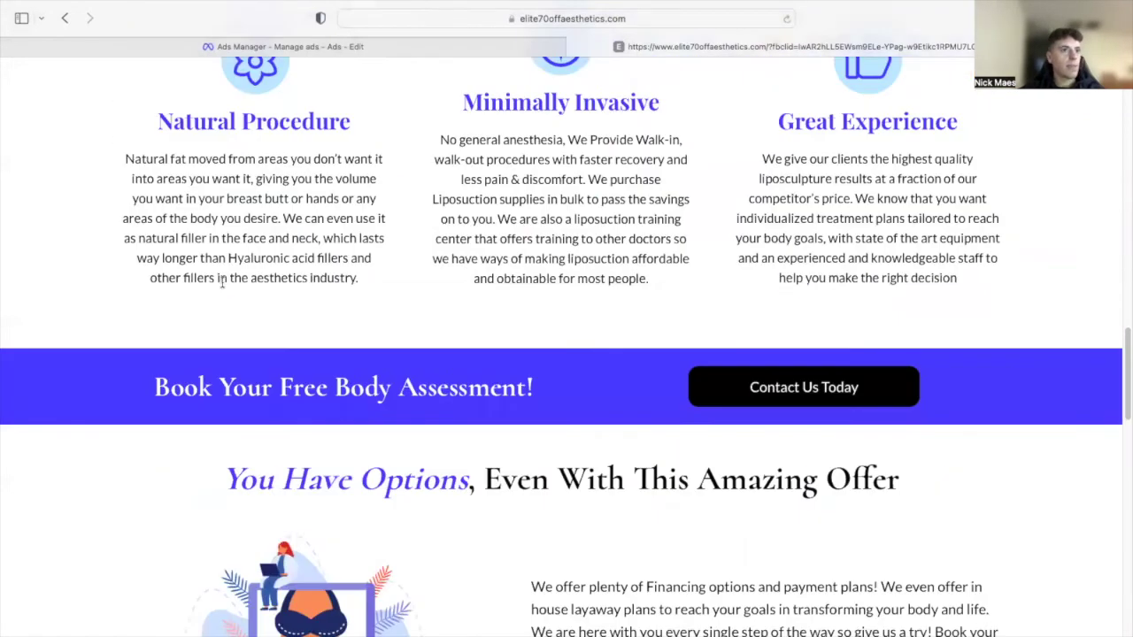
# - Return to the top of the landing page and scroll down through its sections
pyautogui.scroll(1, 538, 345)
pyautogui.press('Home')
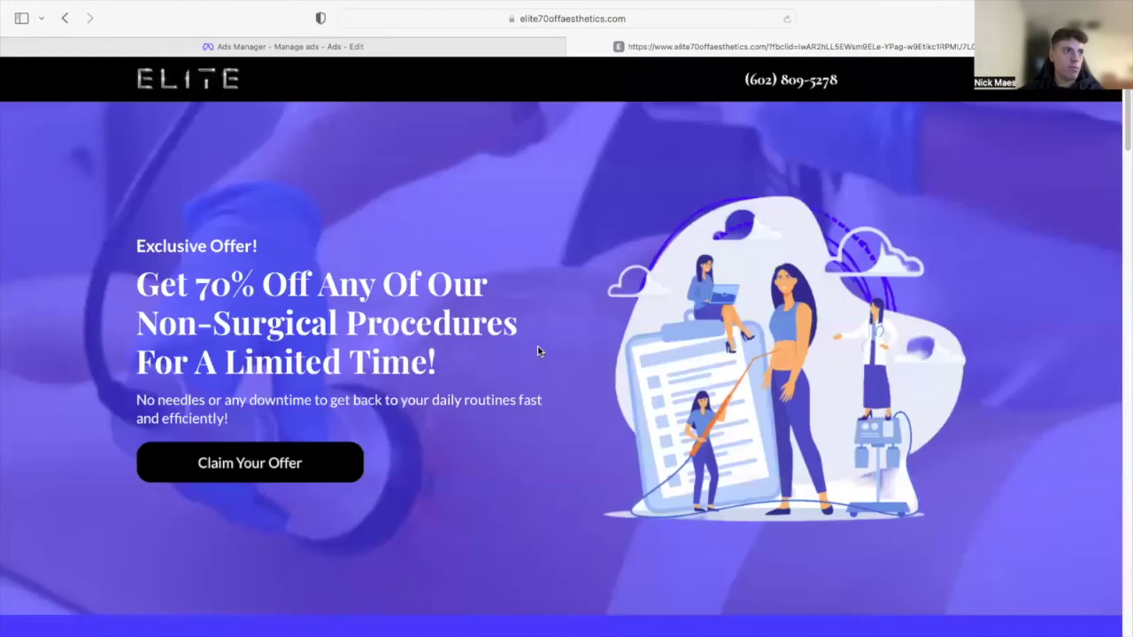
pyautogui.scroll(-10, 478, 345)
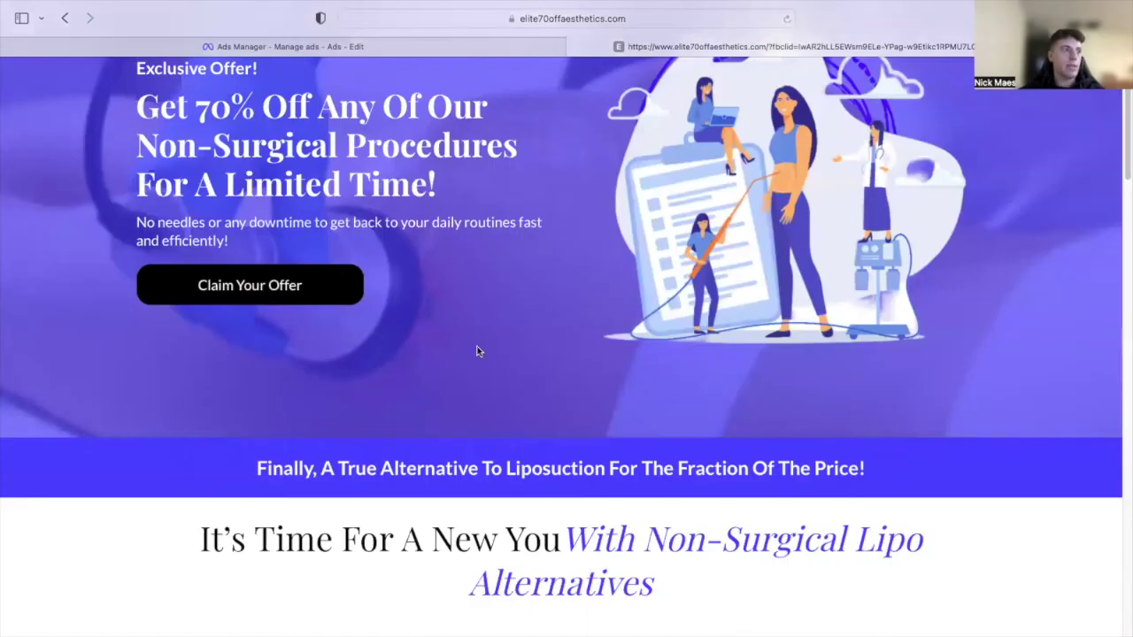
pyautogui.scroll(-6, 483, 348)
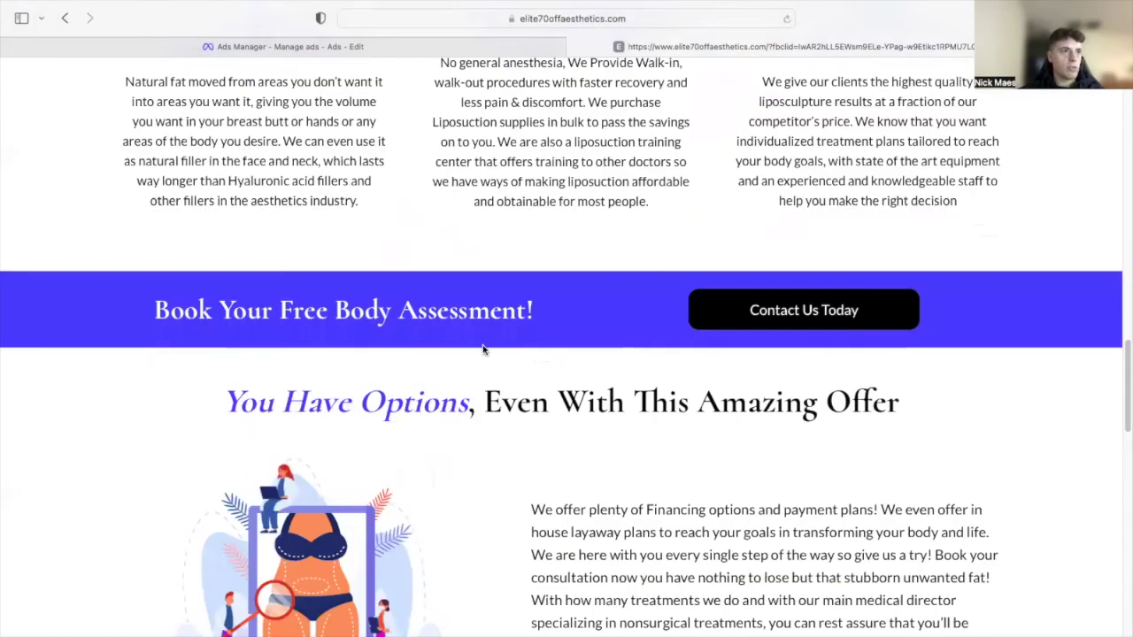
pyautogui.scroll(-3, 492, 299)
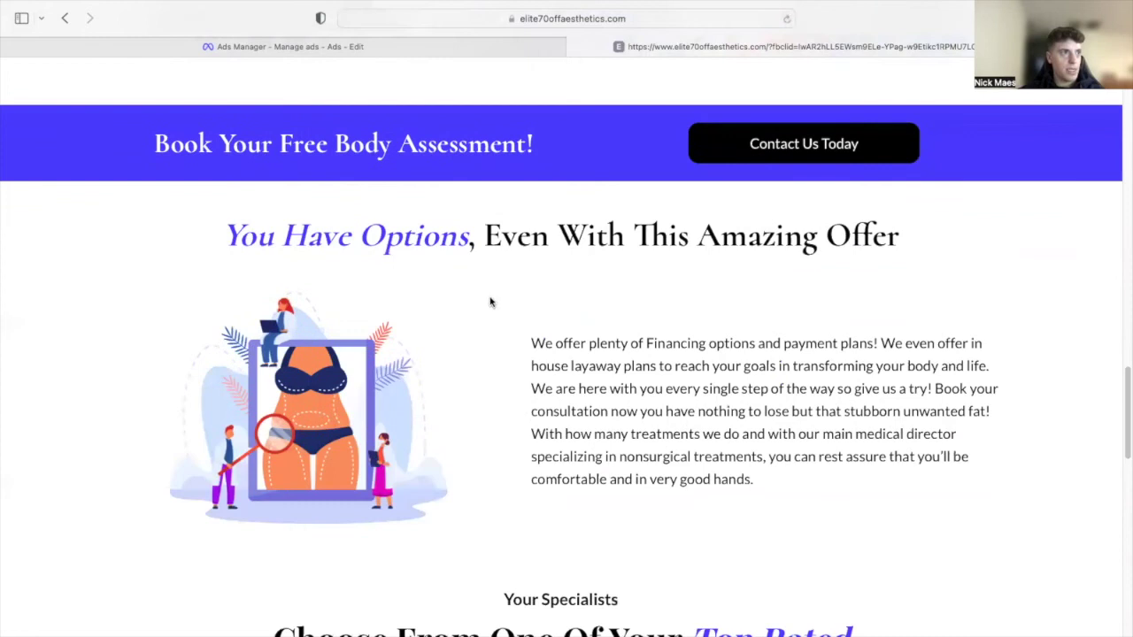
pyautogui.scroll(-3, 738, 292)
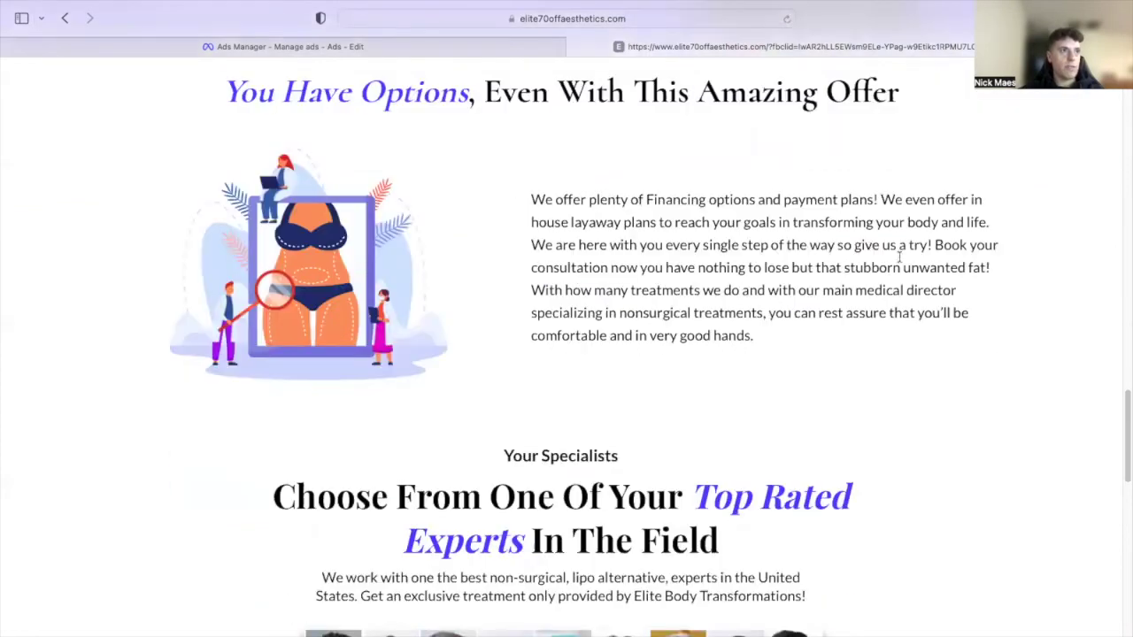
pyautogui.scroll(-5, 508, 250)
pyautogui.scroll(-3, 544, 268)
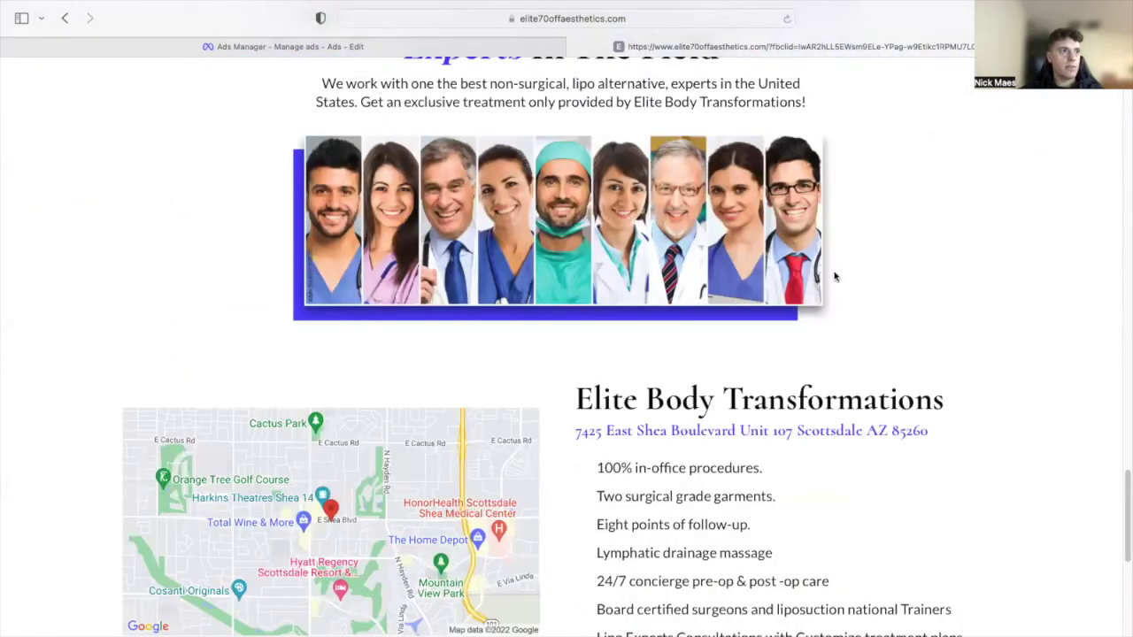
pyautogui.scroll(-3, 815, 394)
pyautogui.scroll(-2, 715, 331)
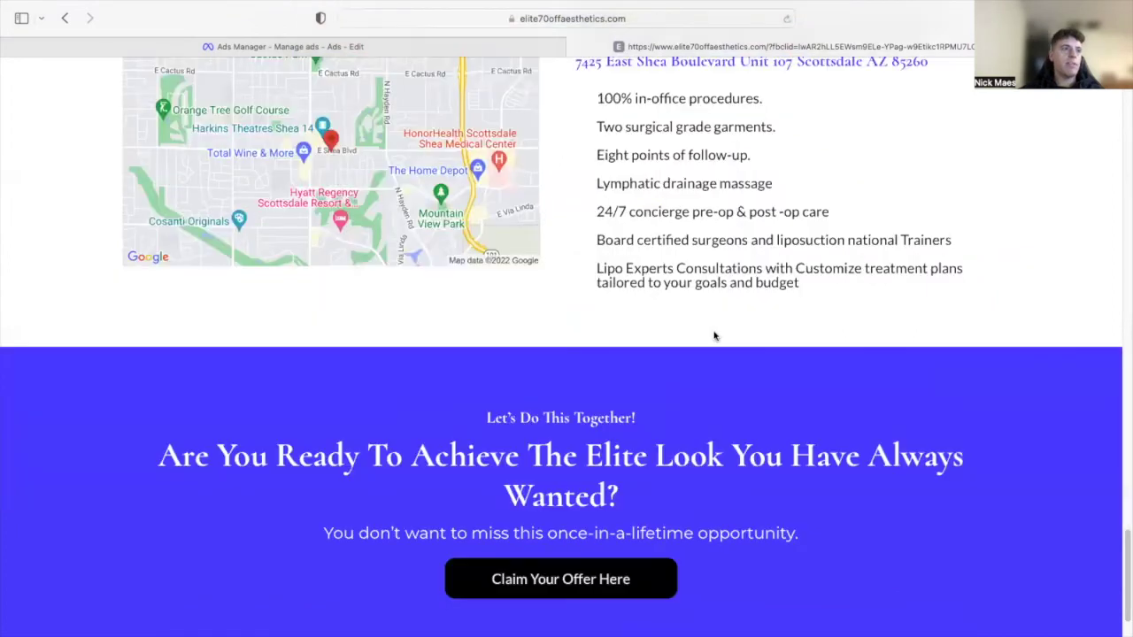
# - Scroll back up and use Claim Your Offer to reach the calendar booking page
pyautogui.scroll(6, 711, 334)
pyautogui.scroll(5, 714, 332)
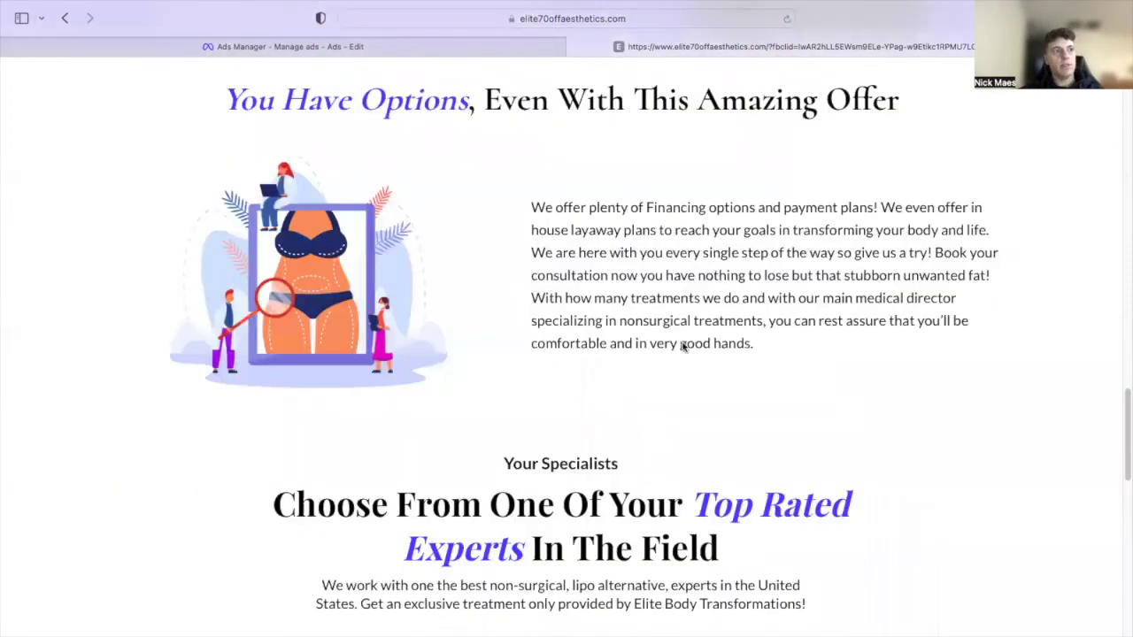
pyautogui.scroll(5, 763, 358)
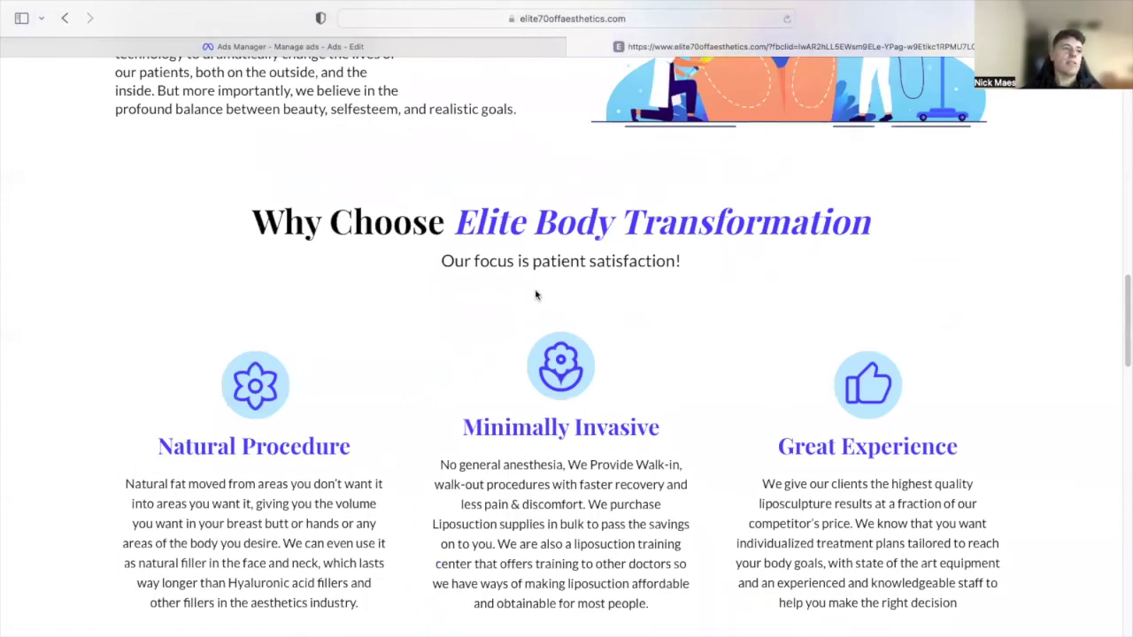
pyautogui.scroll(5, 575, 375)
pyautogui.scroll(5, 588, 443)
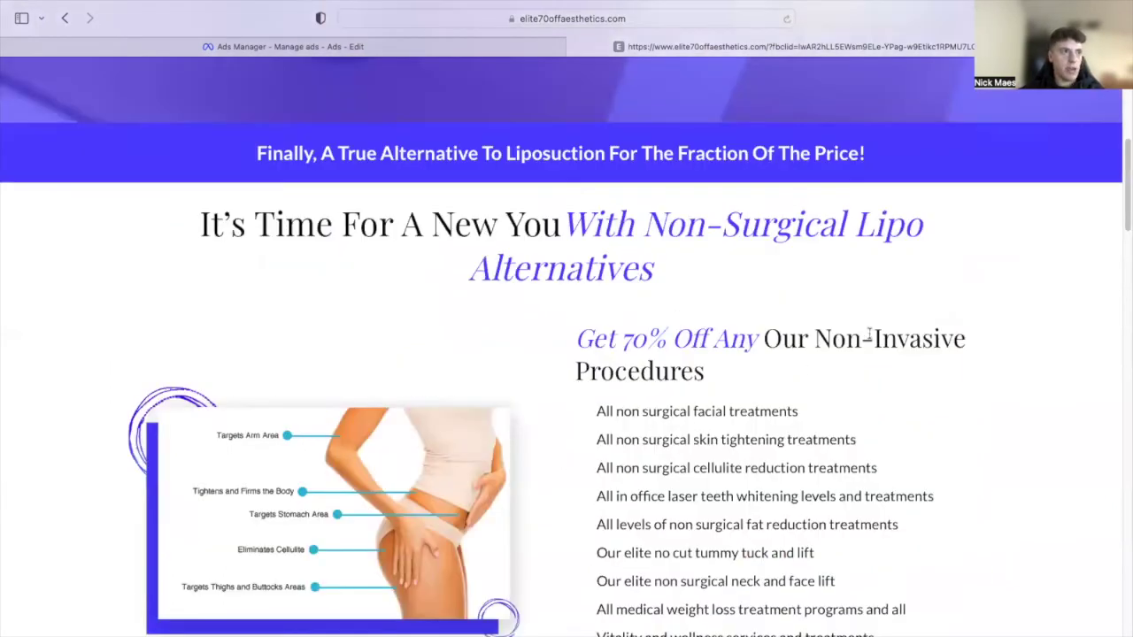
pyautogui.scroll(-3, 655, 425)
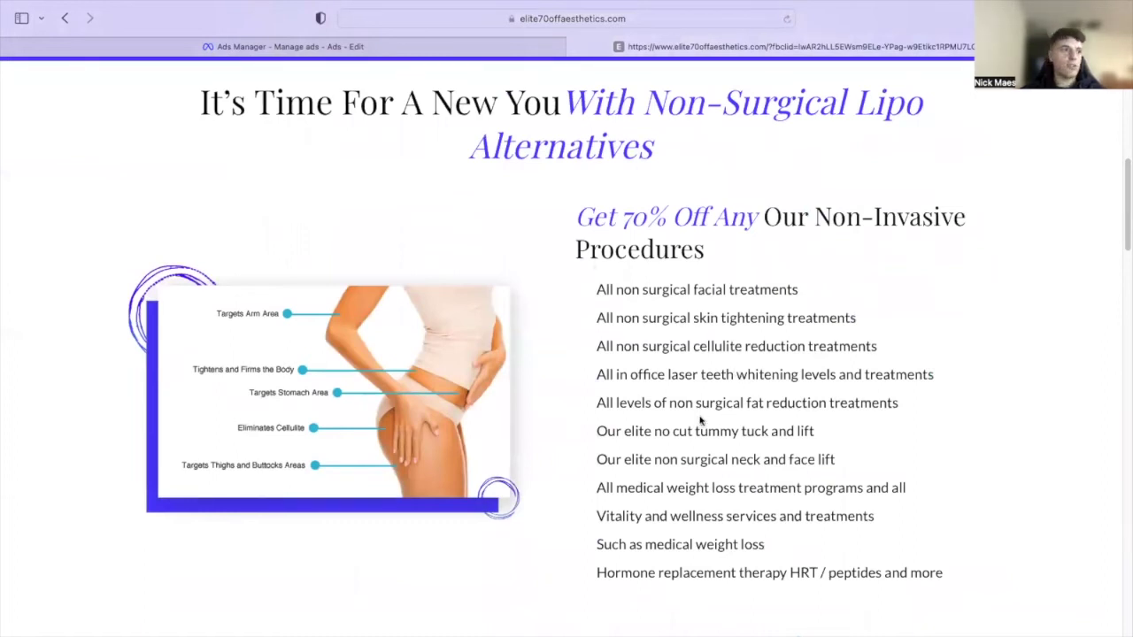
pyautogui.scroll(4, 700, 421)
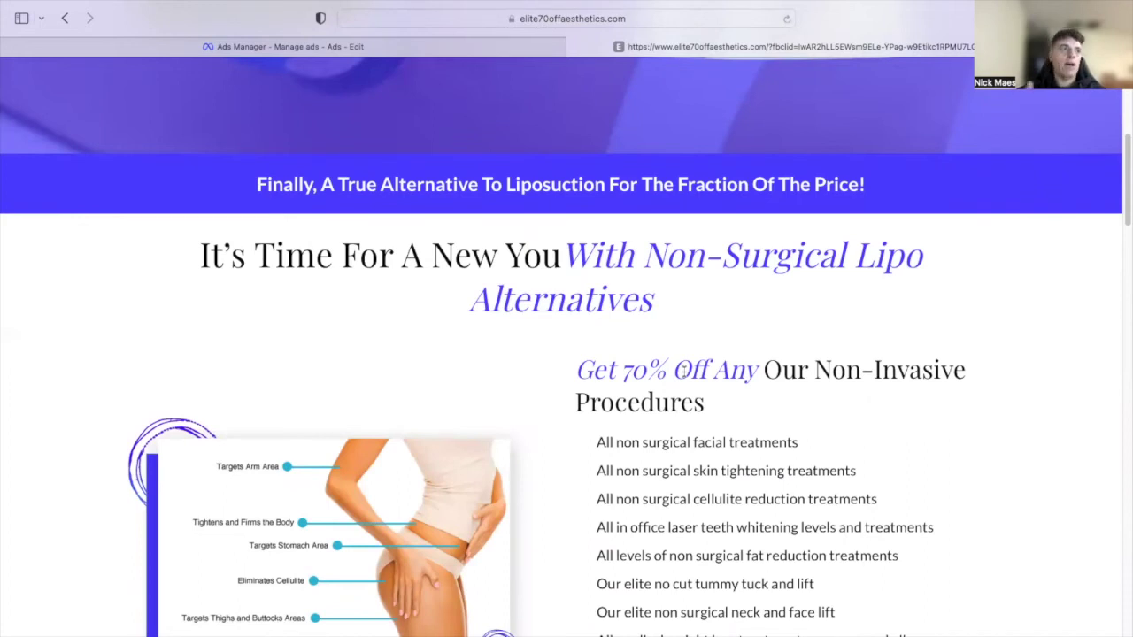
pyautogui.scroll(10, 655, 223)
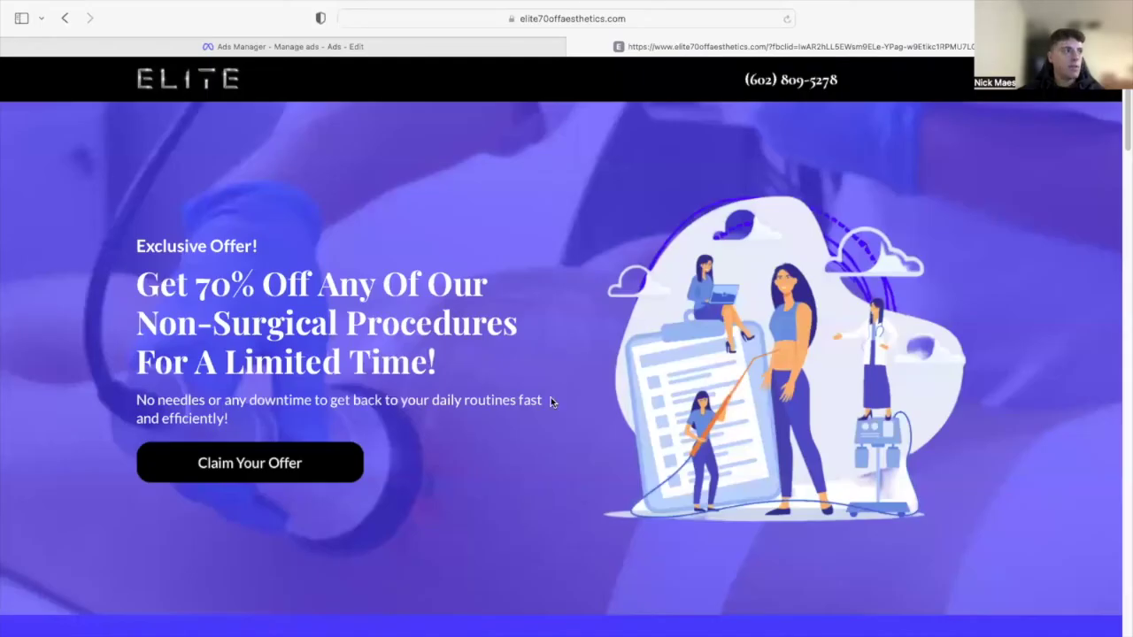
pyautogui.scroll(-15, 548, 398)
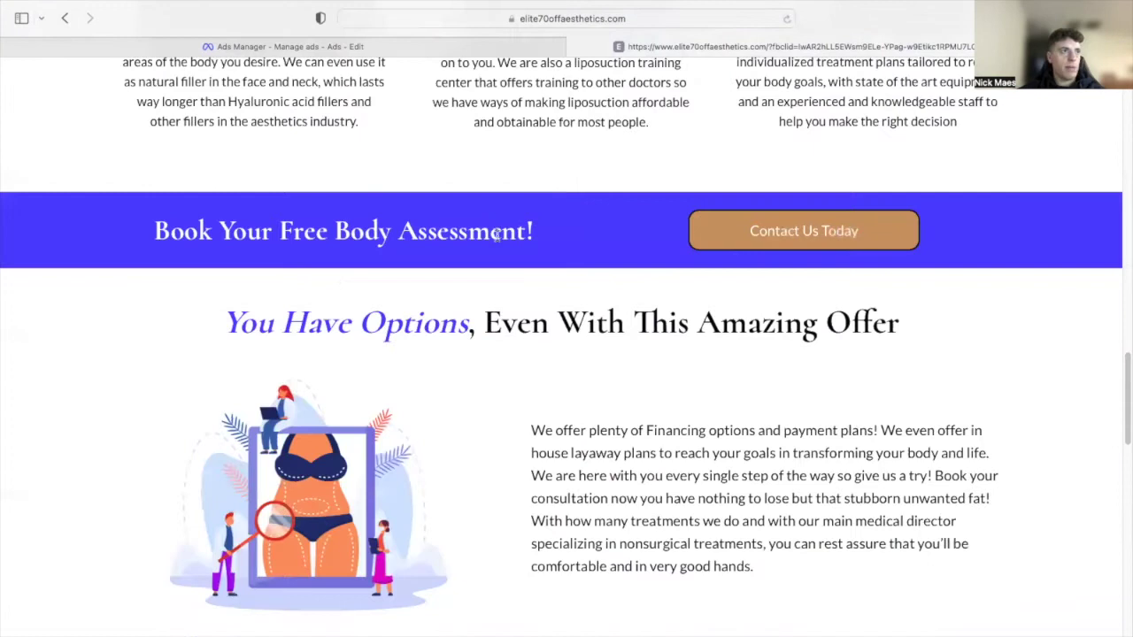
pyautogui.scroll(-4, 522, 253)
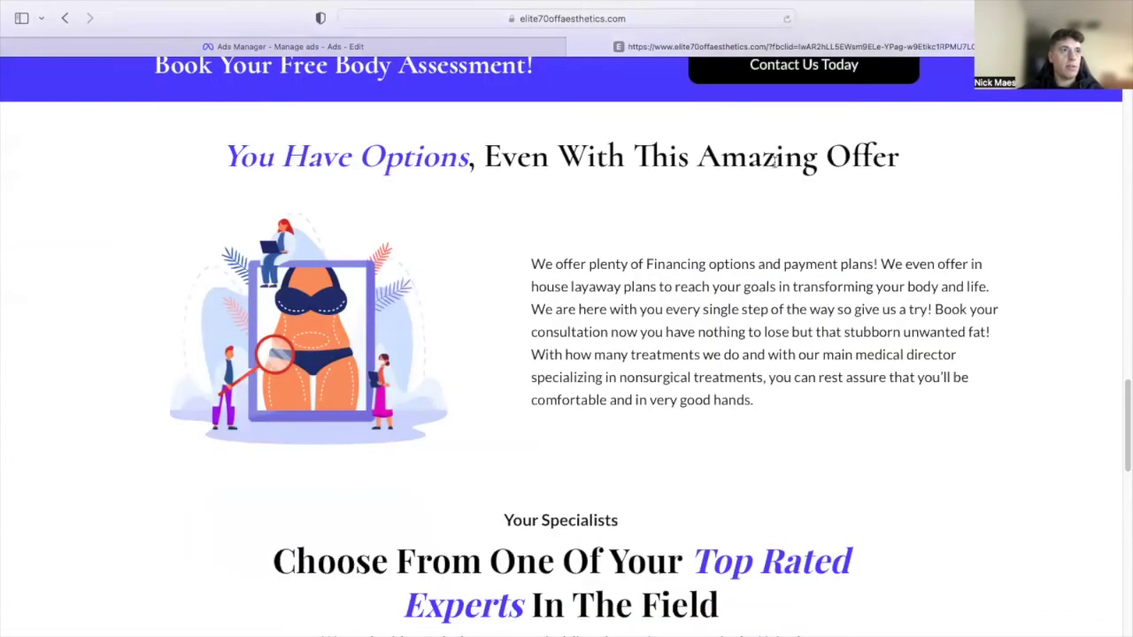
pyautogui.scroll(1, 767, 186)
pyautogui.scroll(-8, 703, 286)
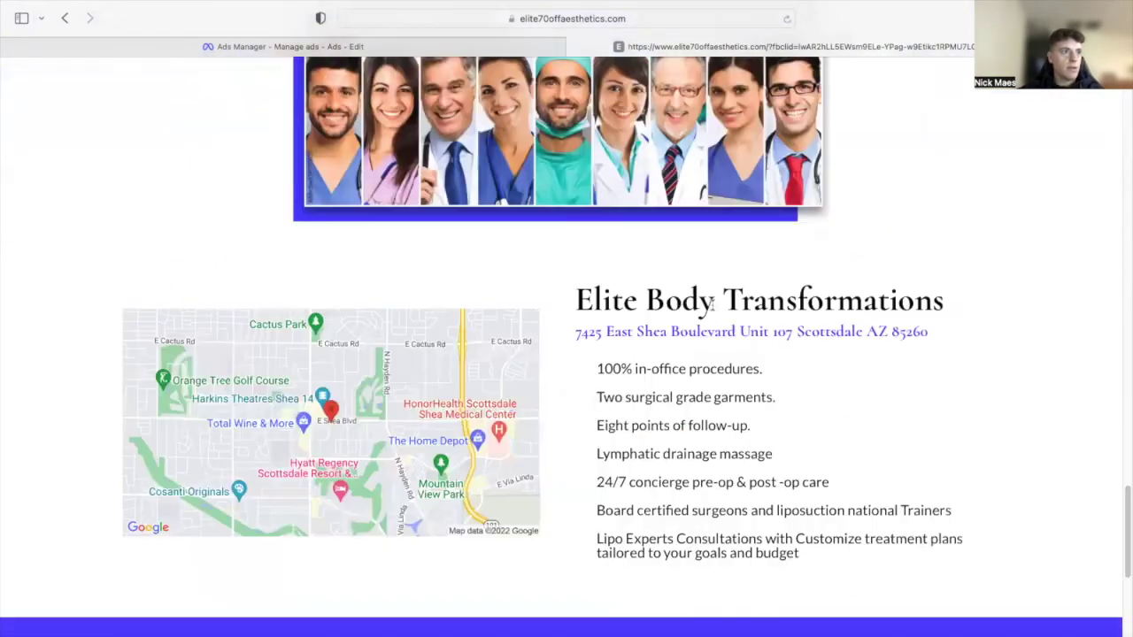
pyautogui.scroll(18, 583, 319)
pyautogui.scroll(8, 804, 292)
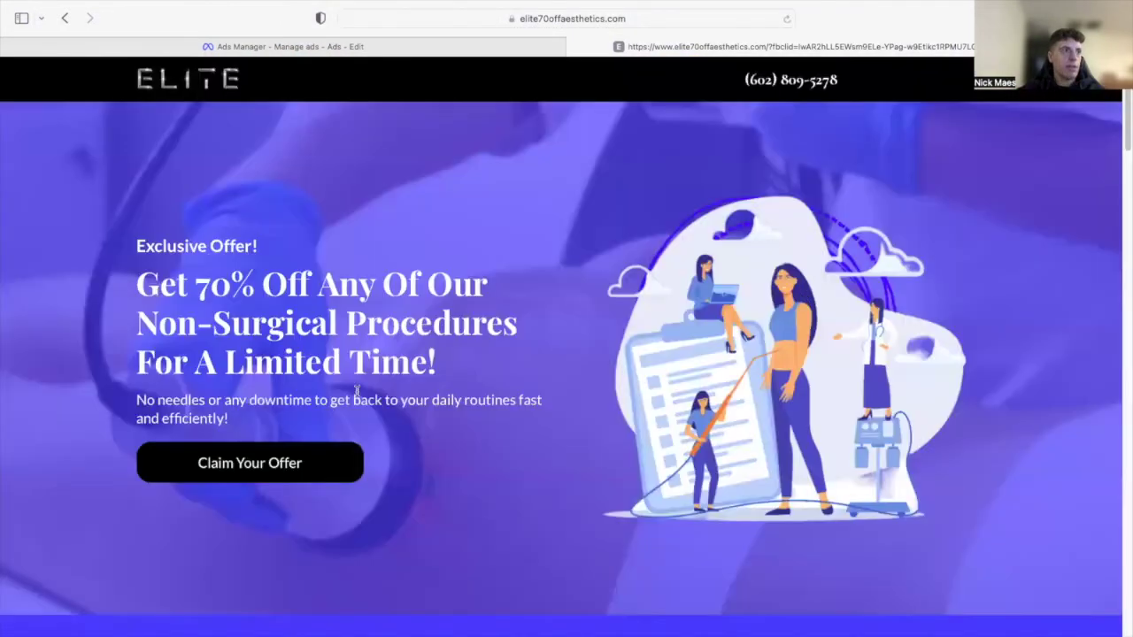
pyautogui.click(307, 464)
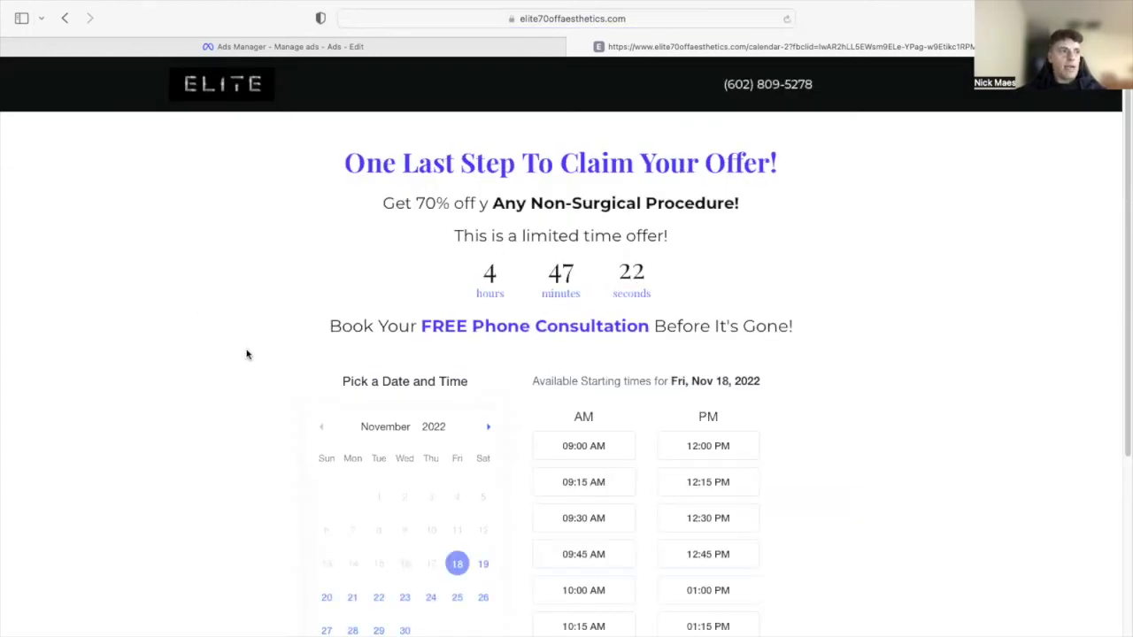
pyautogui.scroll(-1, 248, 350)
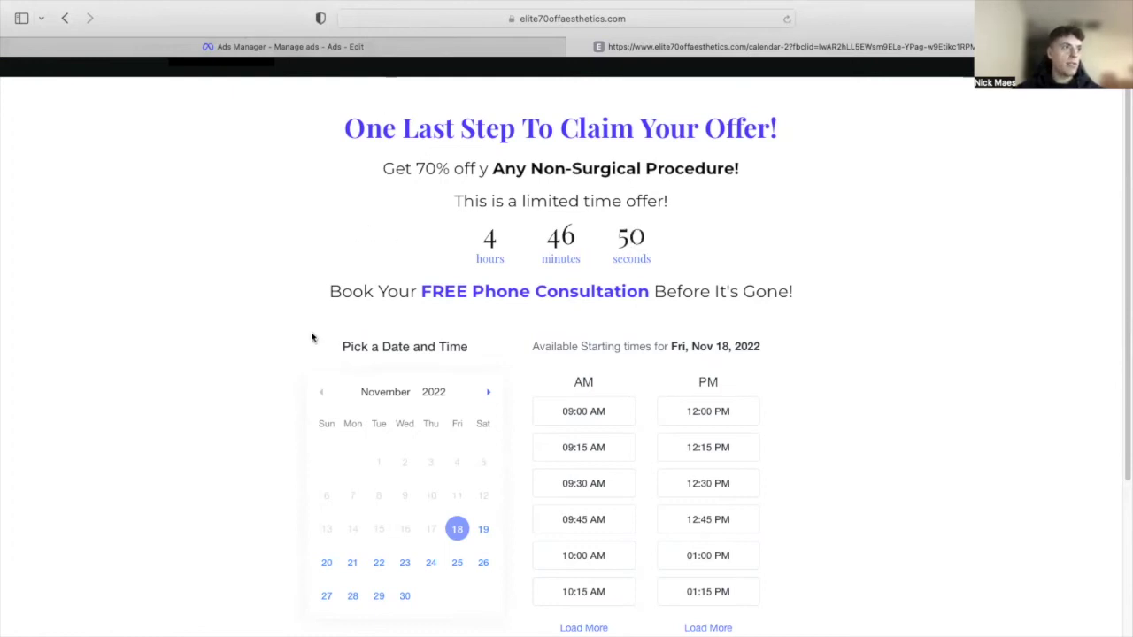
pyautogui.moveTo(329, 292); pyautogui.dragTo(874, 292)
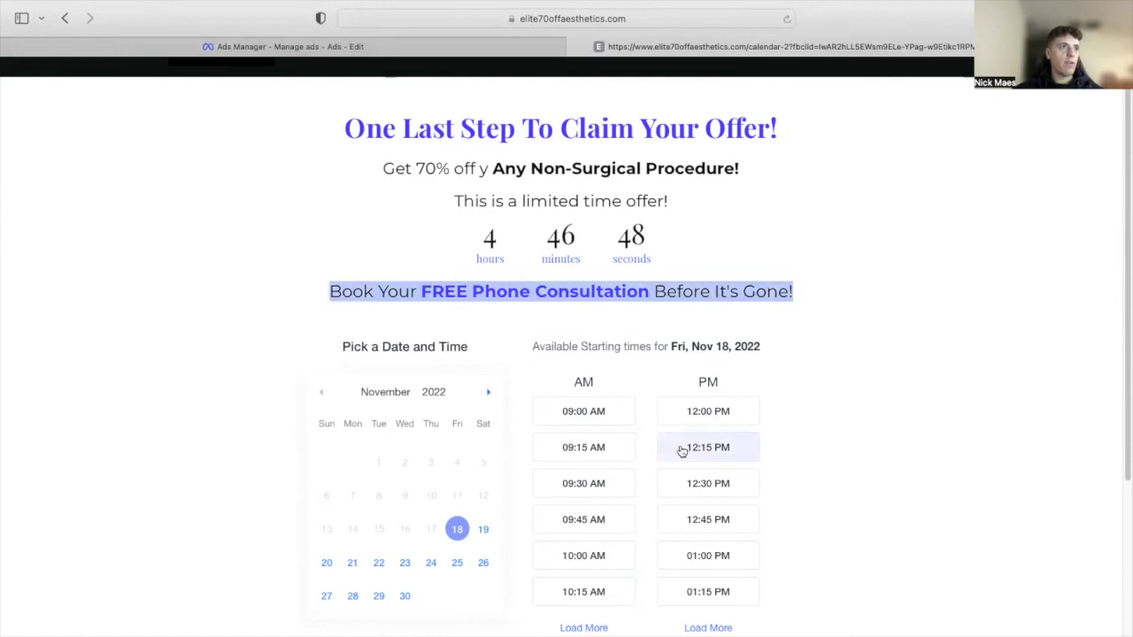
pyautogui.click(886, 314)
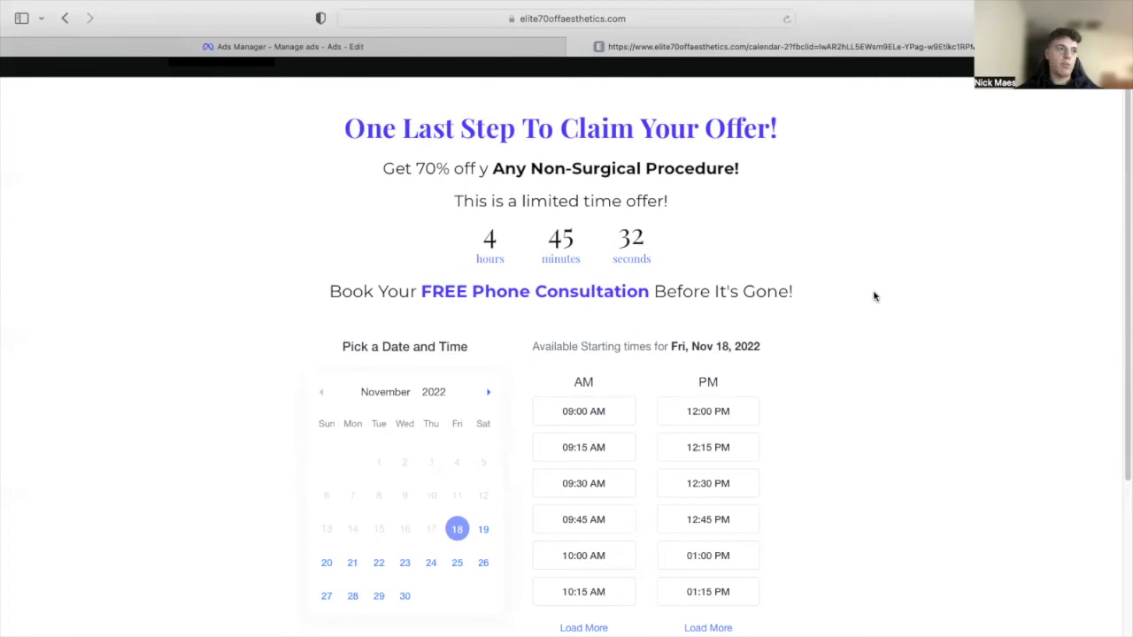
pyautogui.scroll(-5, 873, 301)
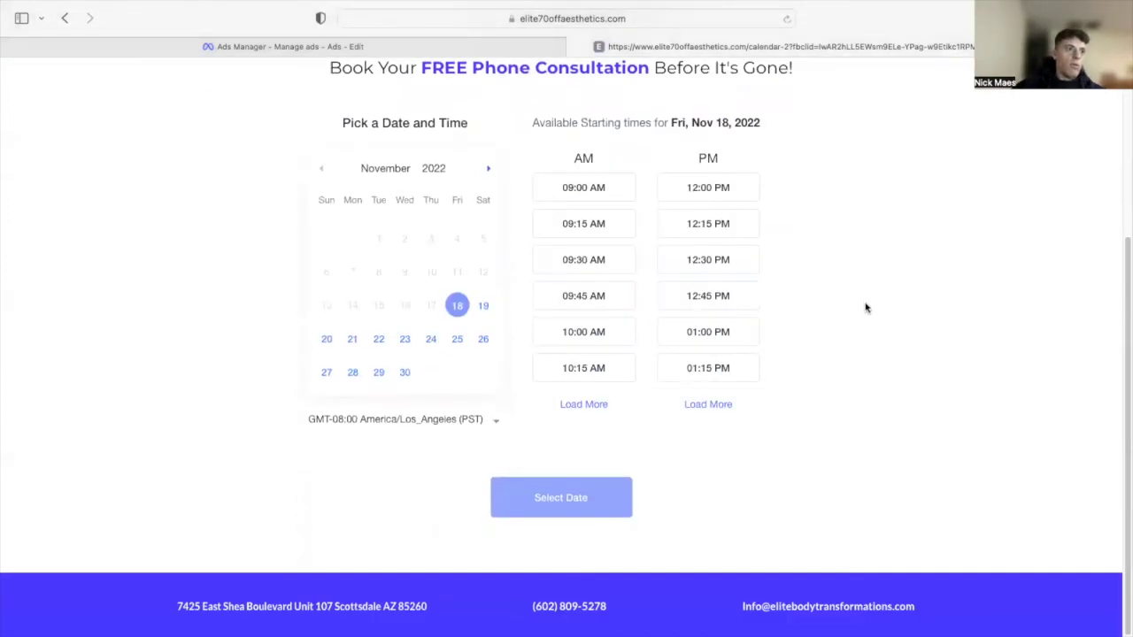
pyautogui.scroll(4, 848, 325)
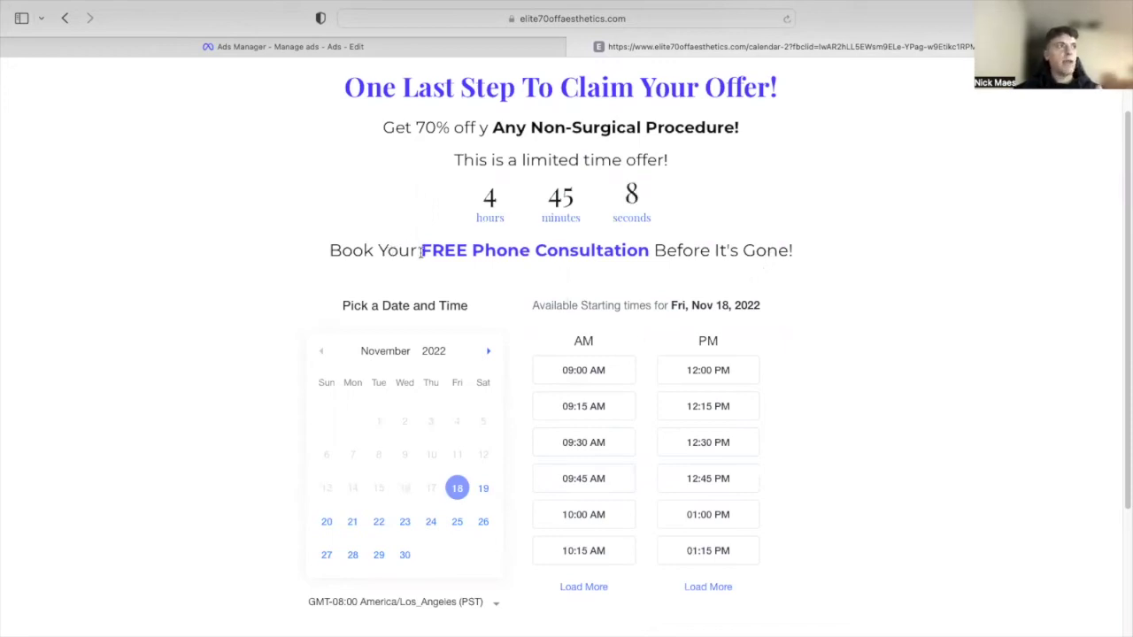
pyautogui.scroll(-1, 414, 258)
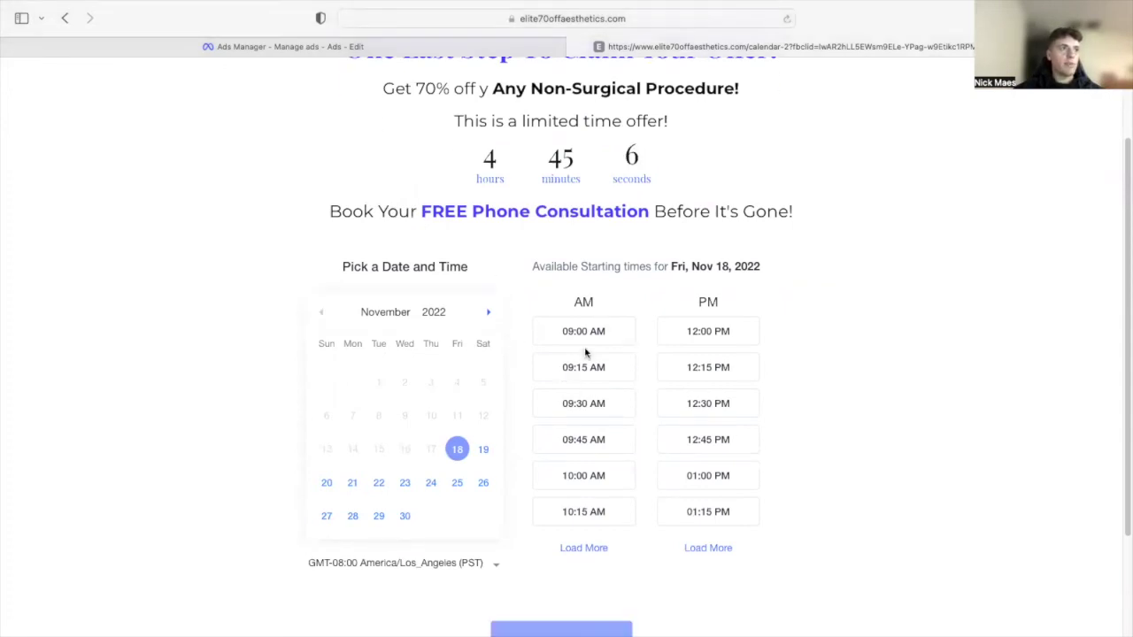
pyautogui.scroll(-4, 496, 381)
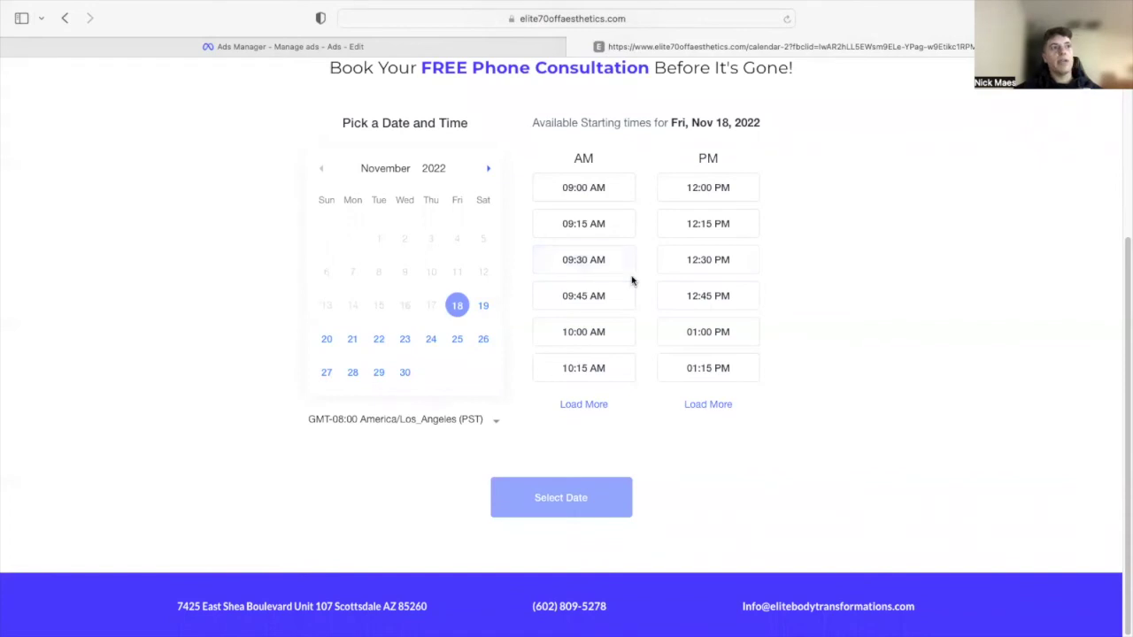
pyautogui.scroll(5, 876, 305)
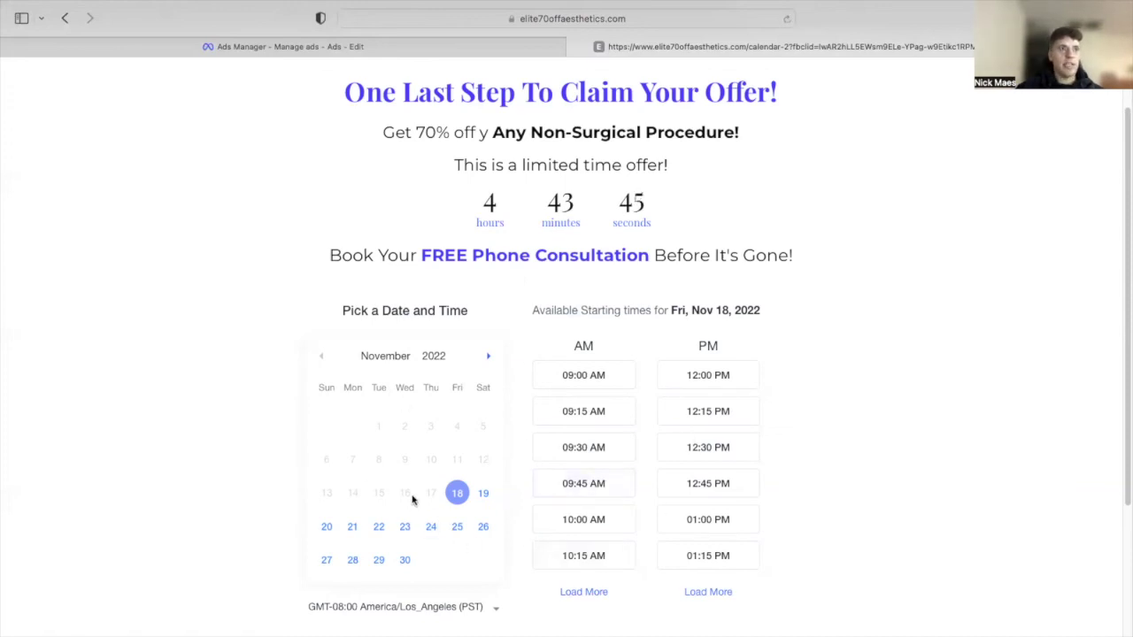
# - Pick Sat, Nov 19, 2022 at 11:00 AM in the calendar and confirm the date
pyautogui.click(483, 493)
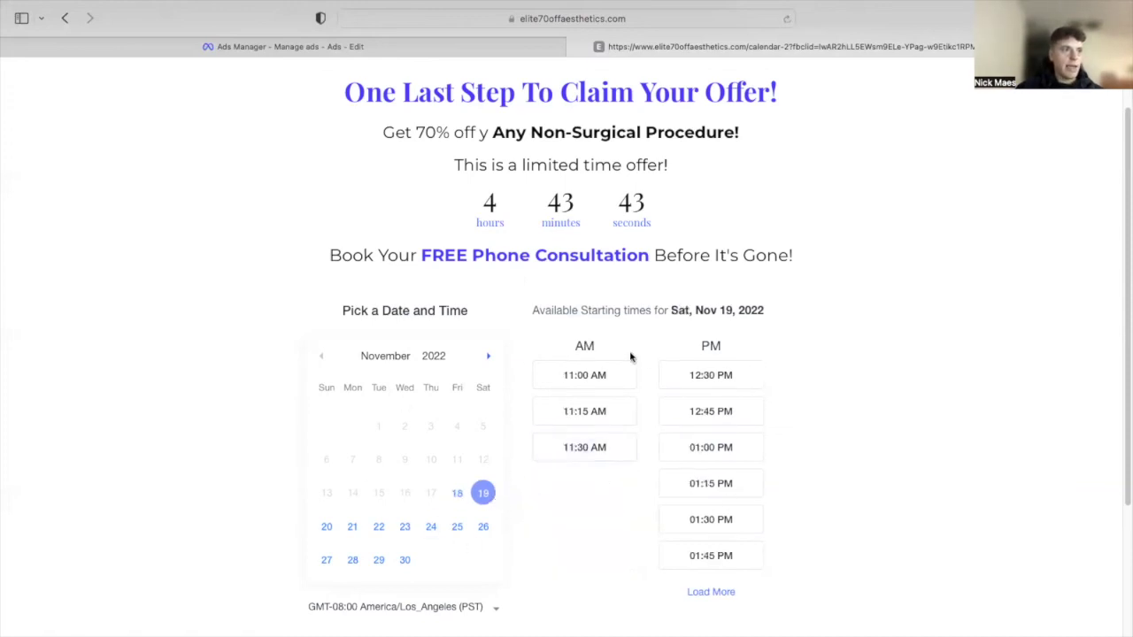
pyautogui.click(625, 370)
pyautogui.scroll(-1, 873, 476)
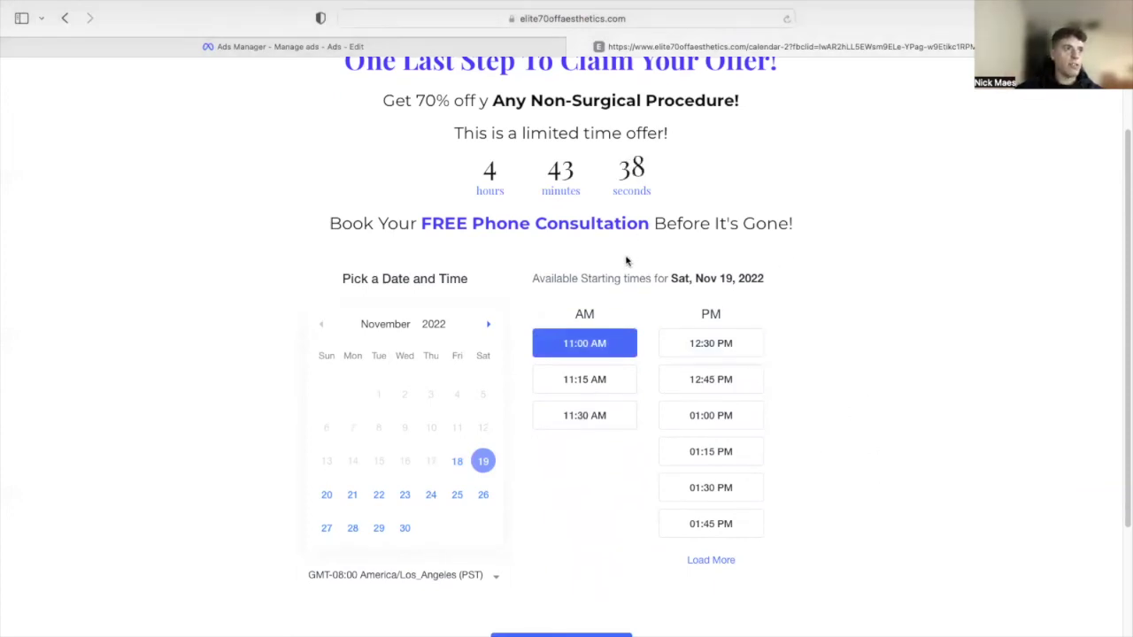
pyautogui.scroll(-5, 628, 263)
pyautogui.click(562, 499)
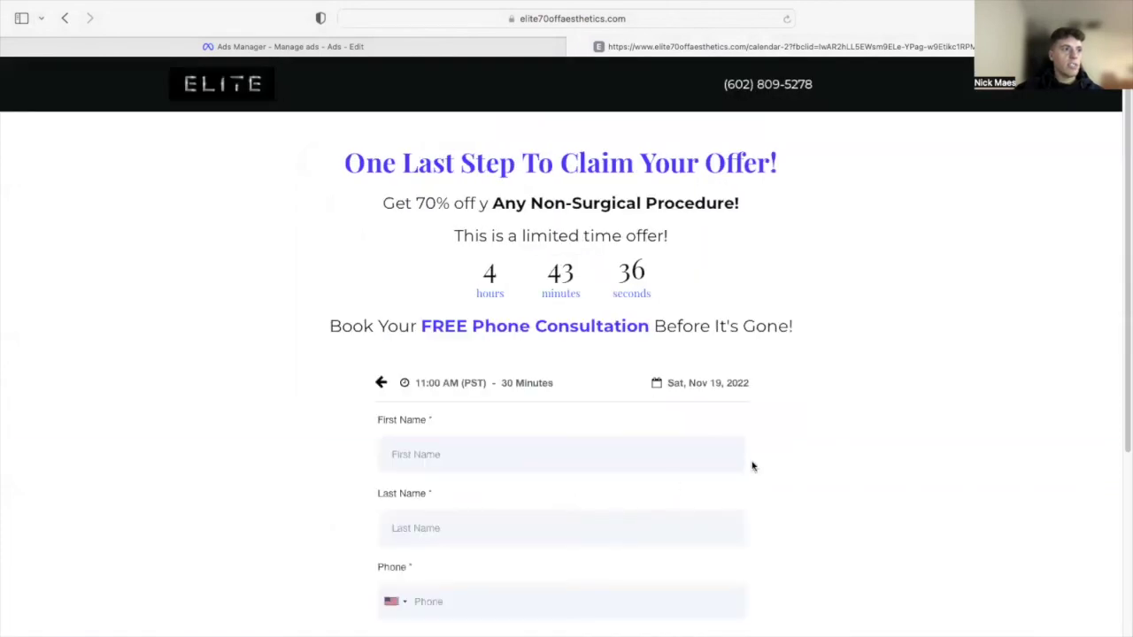
# - Fill the booking form with a test first and last name, phone number and e-mail address
pyautogui.click(532, 450)
pyautogui.scroll(-3, 696, 430)
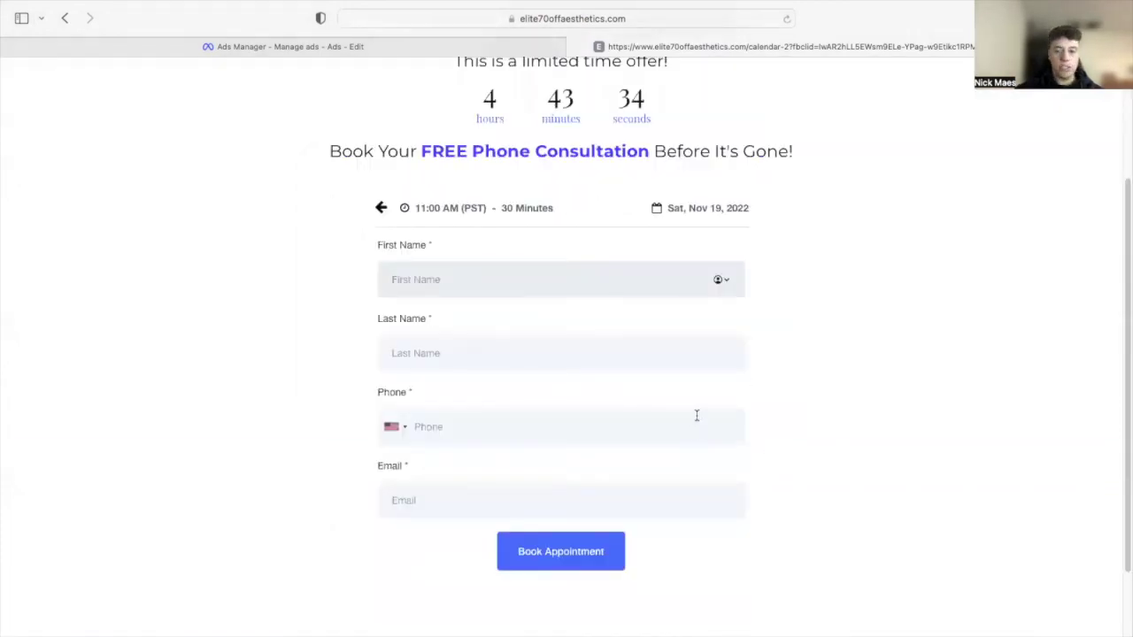
pyautogui.write('test')
pyautogui.click(428, 407)
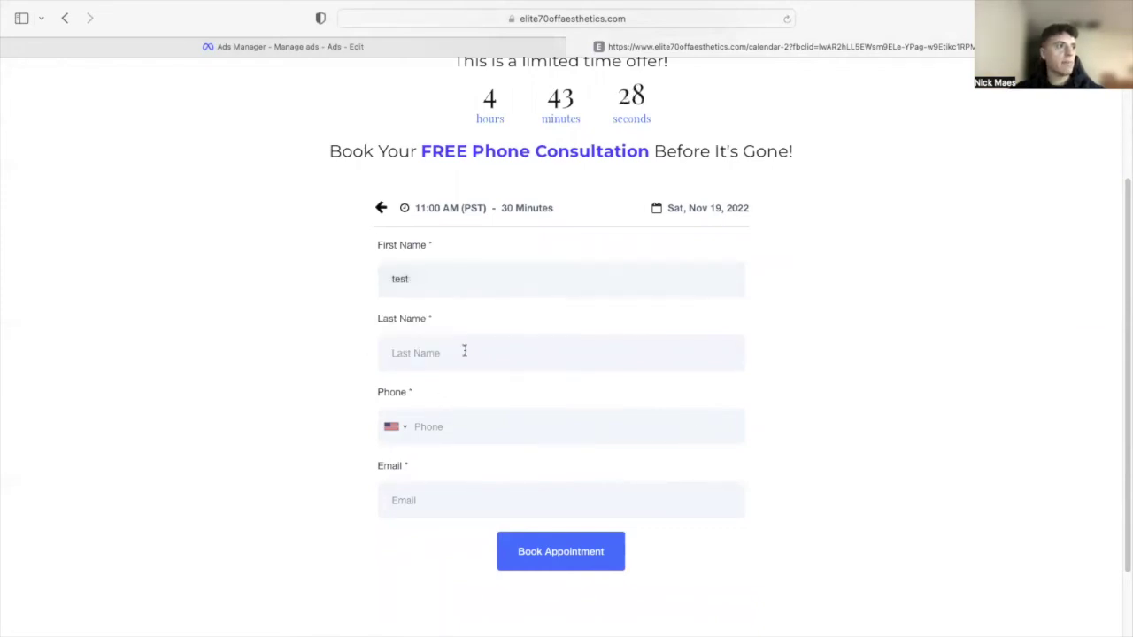
pyautogui.click(465, 353)
pyautogui.write('last')
pyautogui.click(455, 424)
pyautogui.write('70')
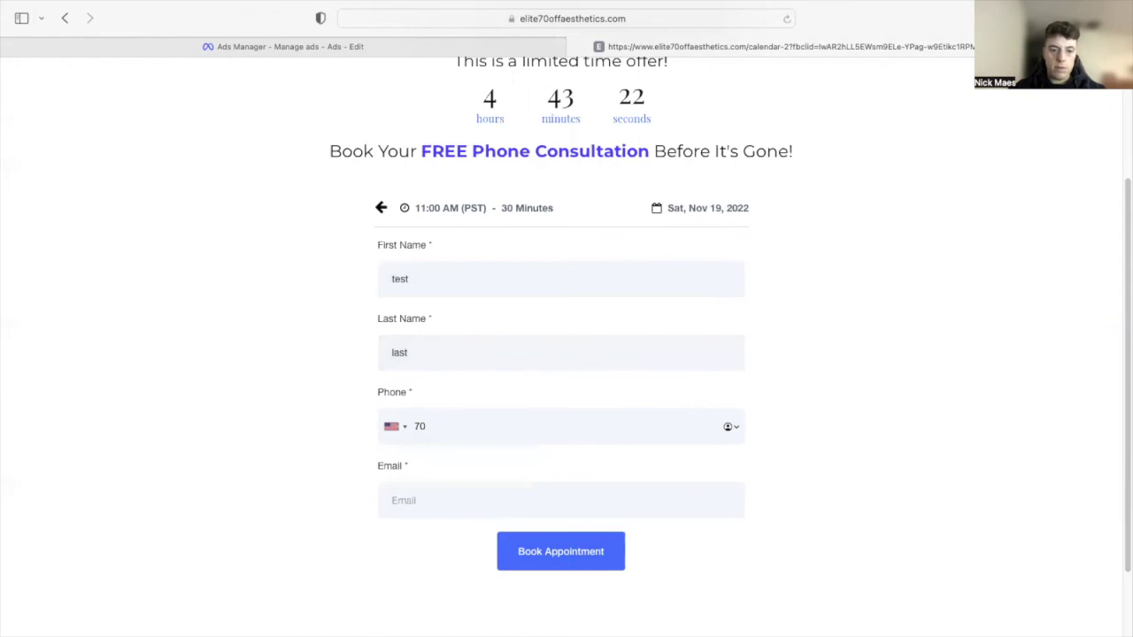
pyautogui.write('21234567')
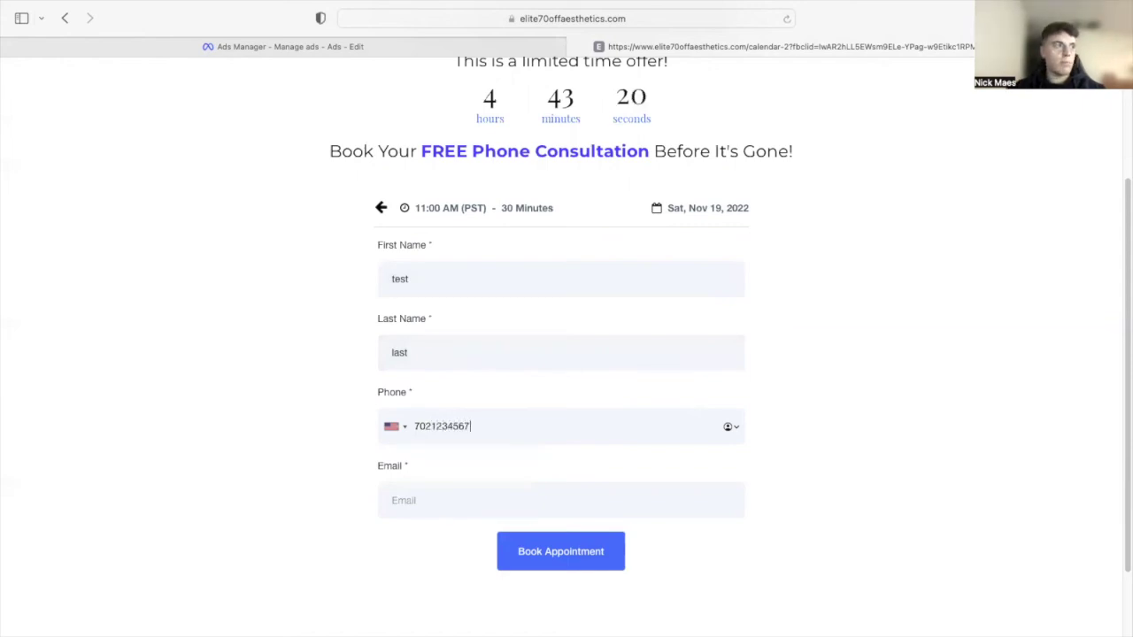
pyautogui.click(457, 497)
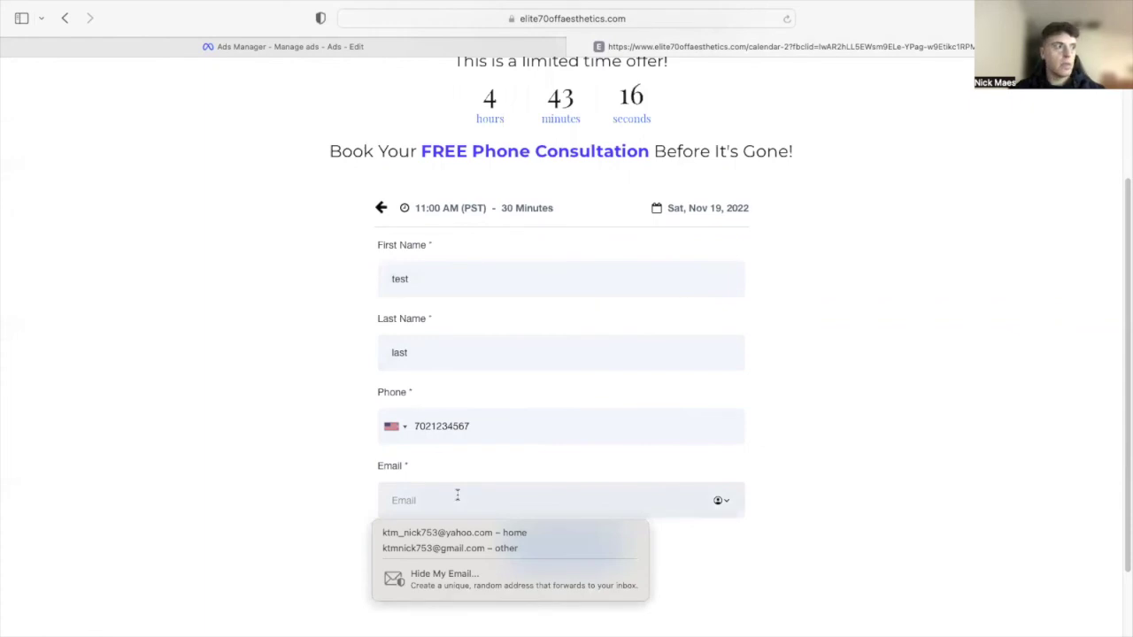
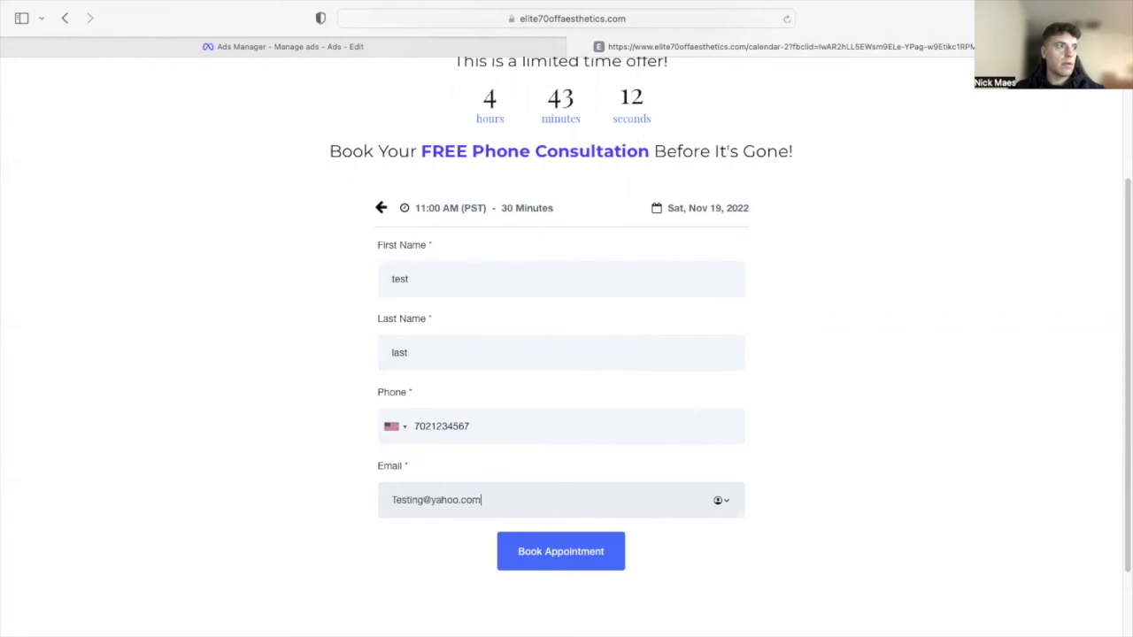
pyautogui.click(959, 360)
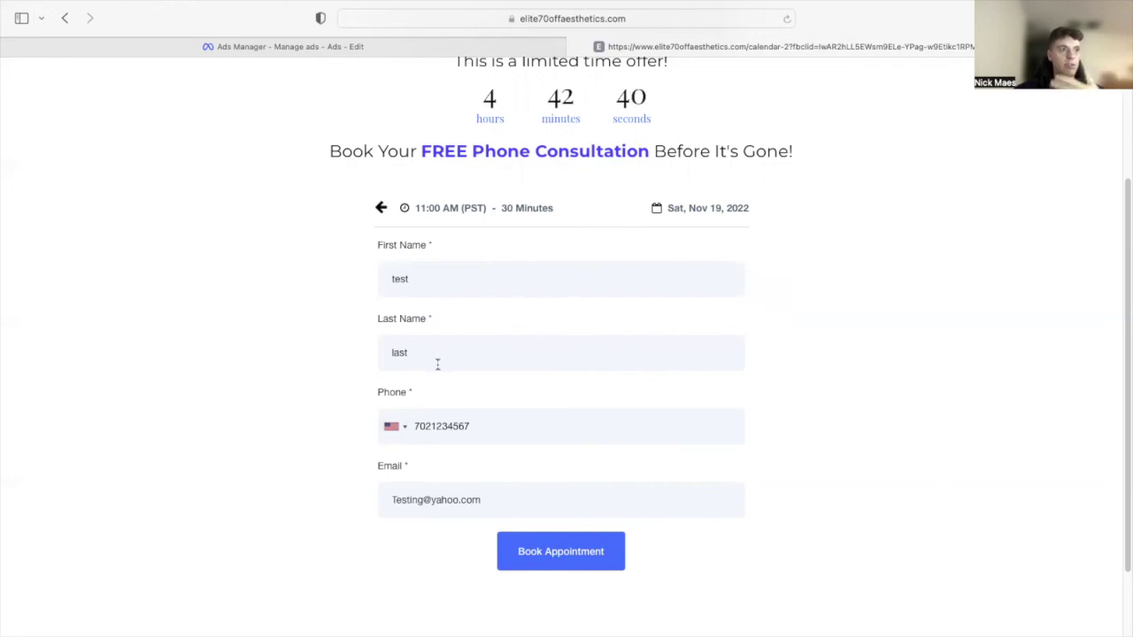
# - After the 'Invalid phone number' error, enter a valid phone number and book the appointment again
pyautogui.doubleClick(495, 419)
pyautogui.press('Tab')
pyautogui.click(244, 473)
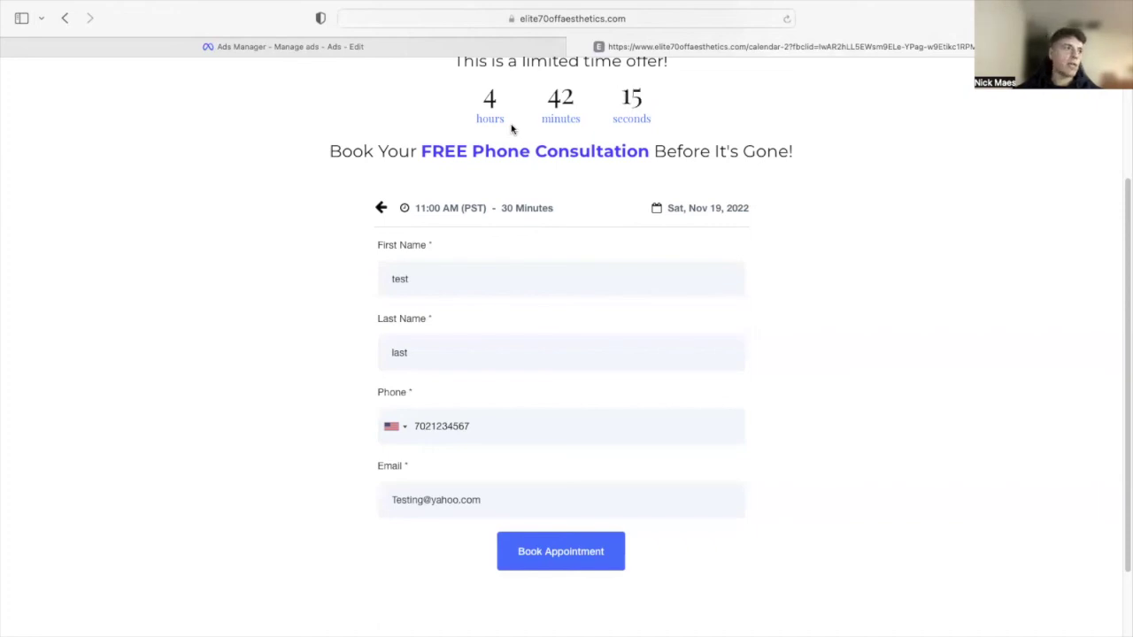
pyautogui.click(565, 549)
pyautogui.doubleClick(513, 428)
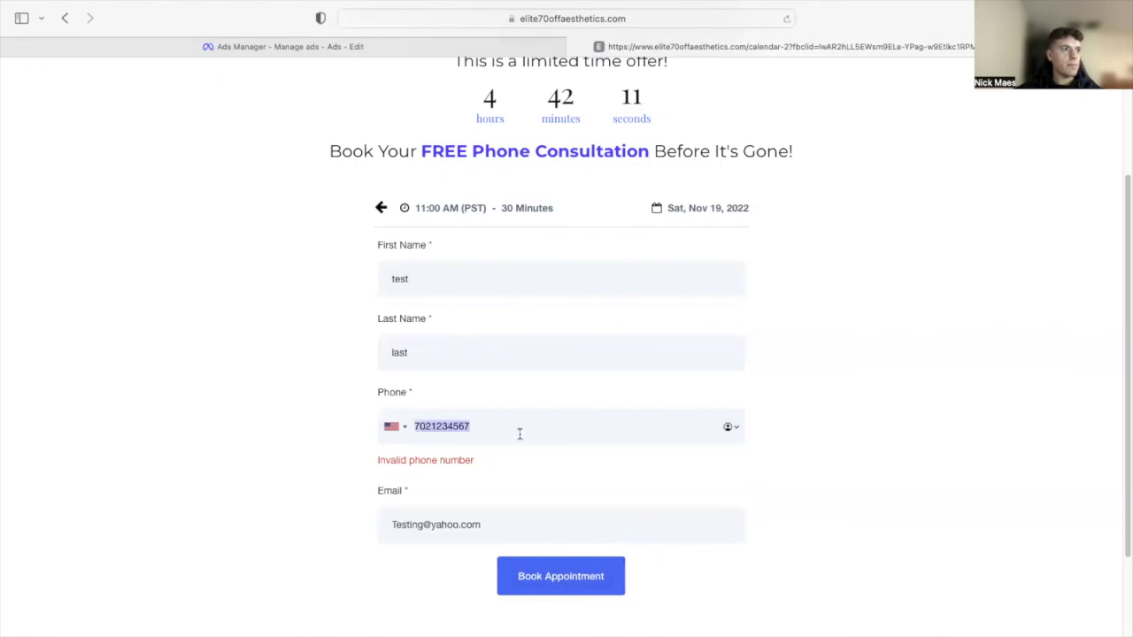
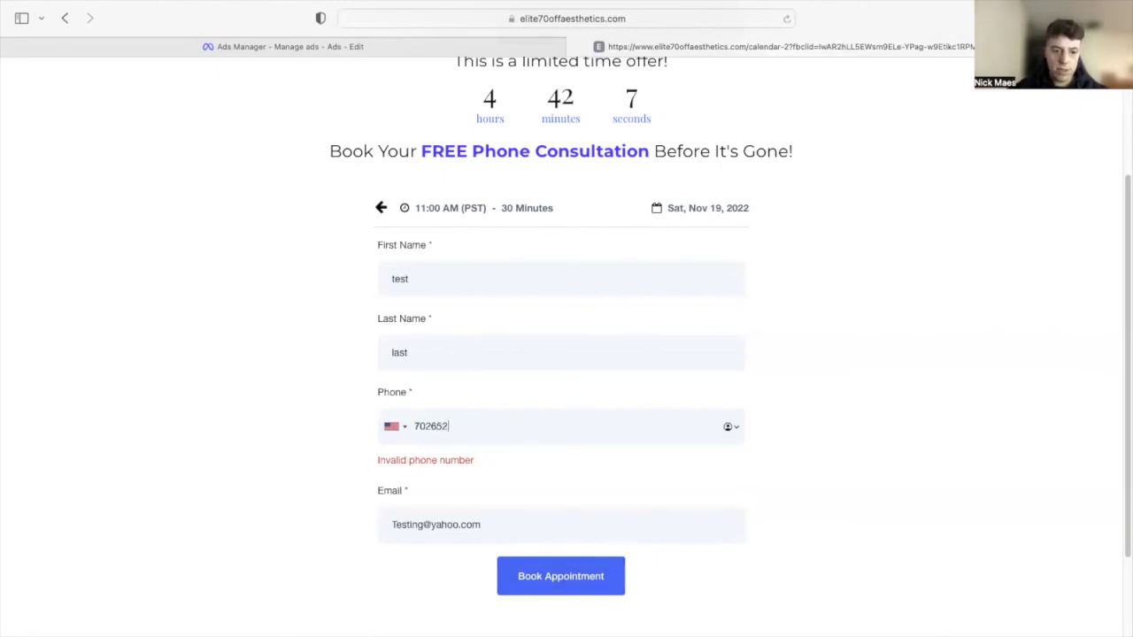
pyautogui.click(567, 576)
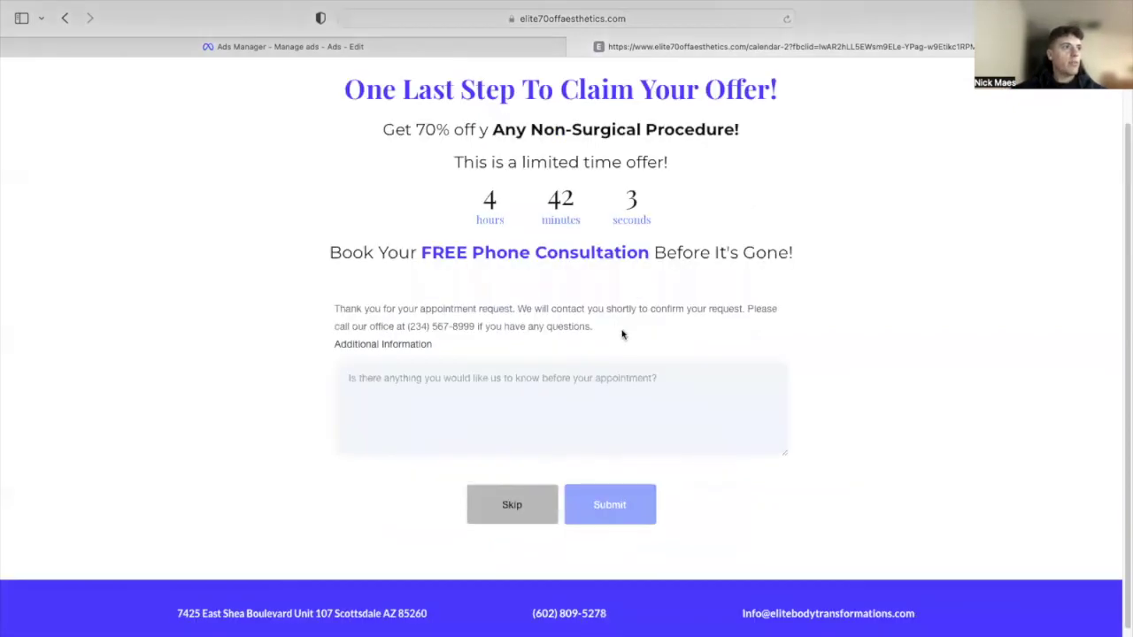
# - Scroll the confirmation page to view the thank-you message and optional Additional Information box
pyautogui.scroll(2, 742, 305)
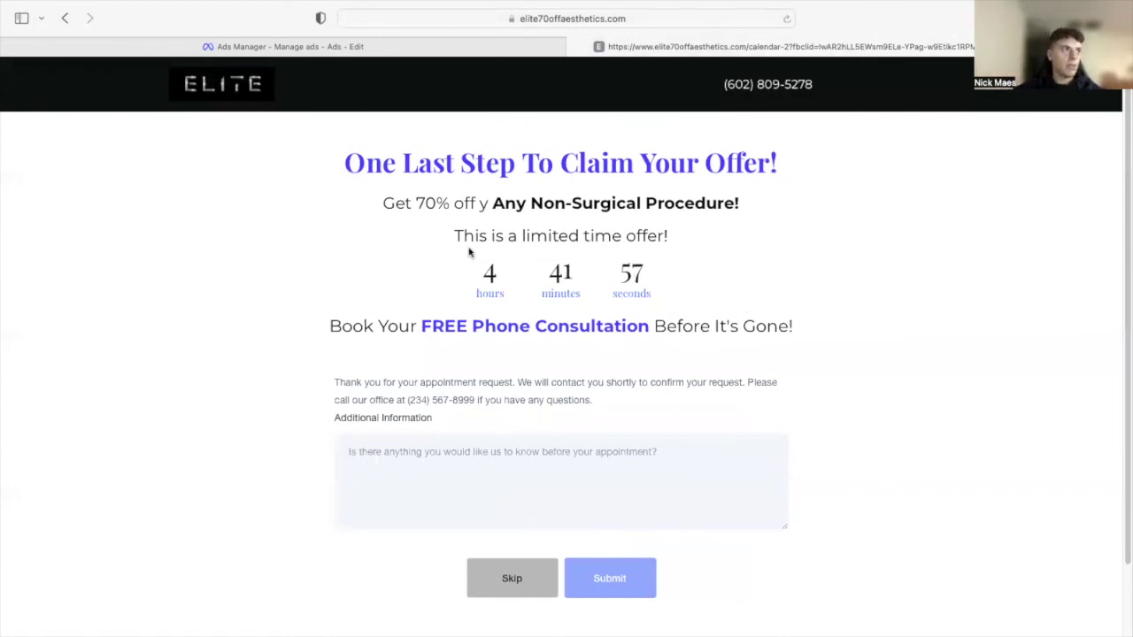
pyautogui.scroll(-1, 471, 265)
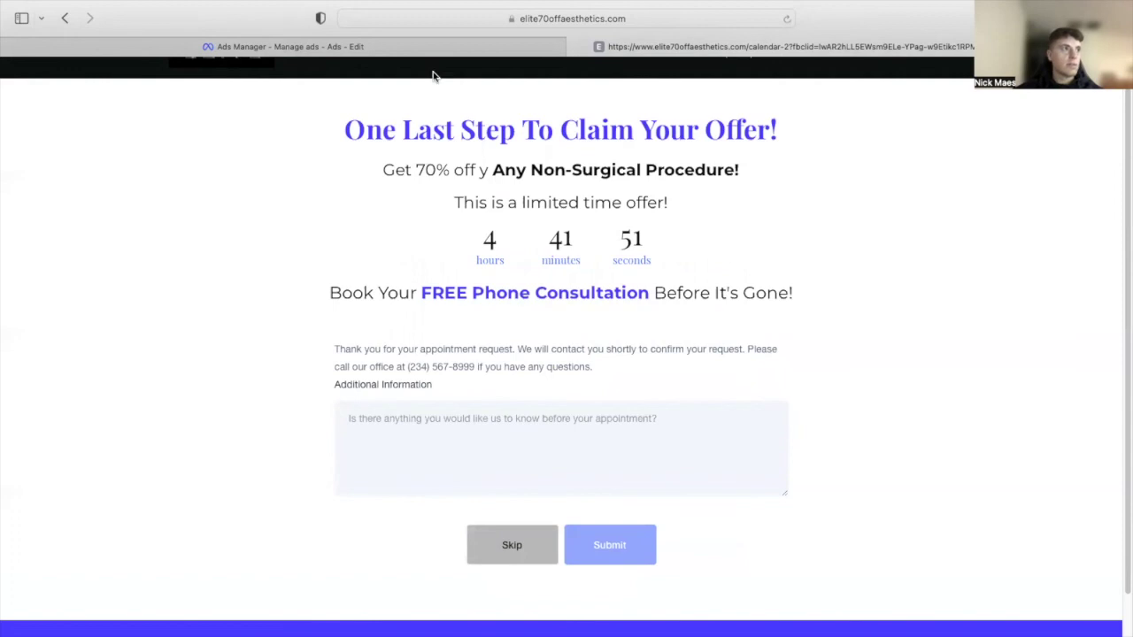
pyautogui.scroll(1, 416, 88)
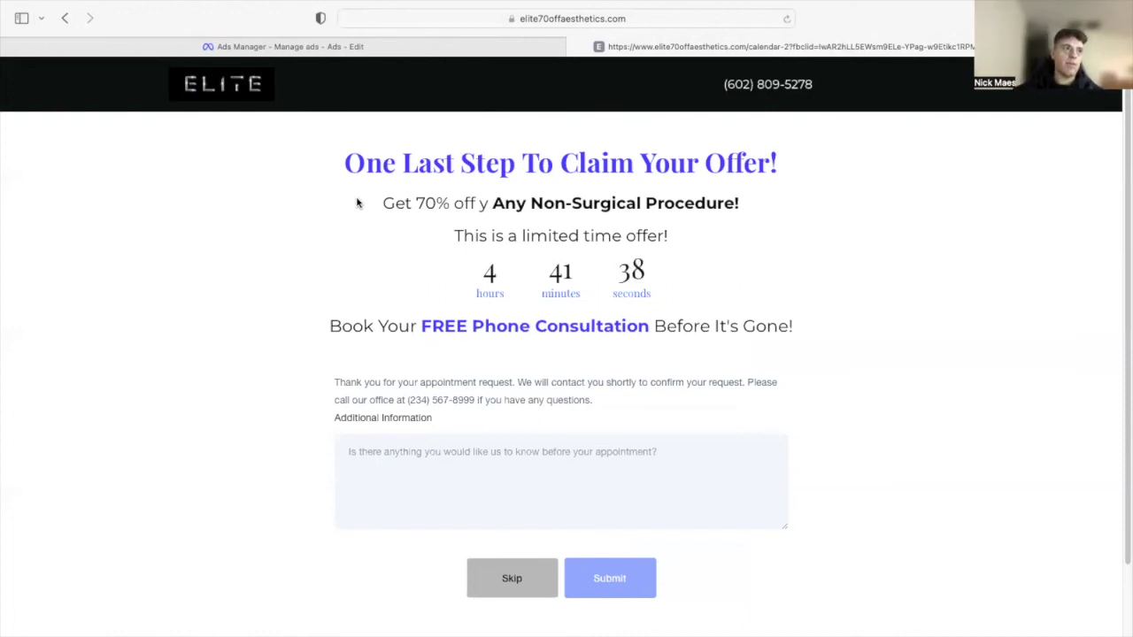
pyautogui.scroll(-1, 421, 285)
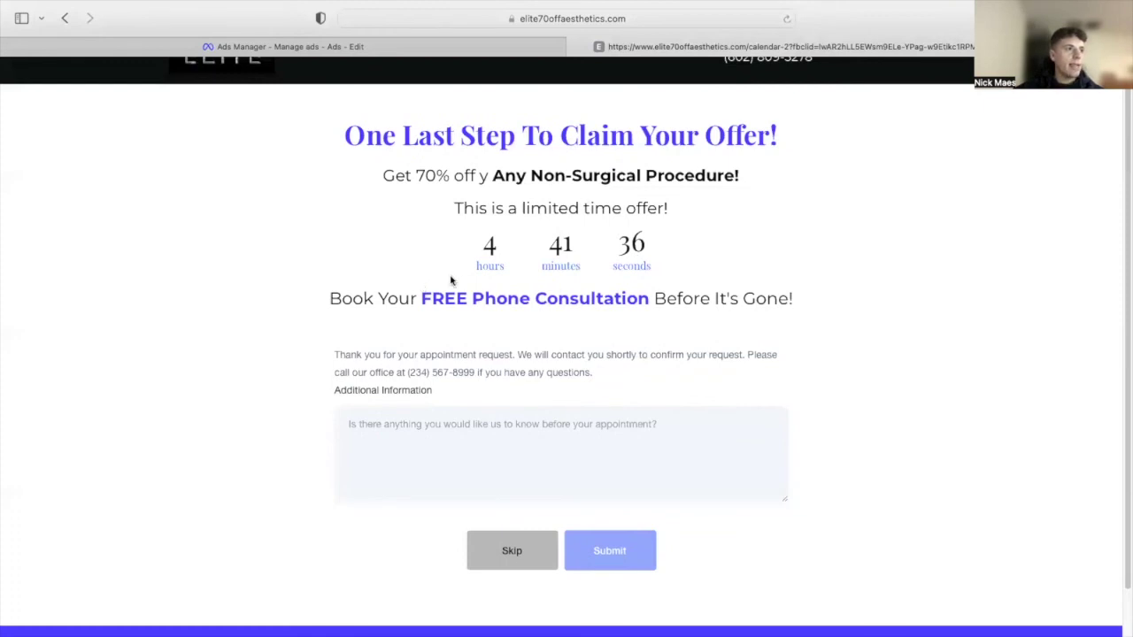